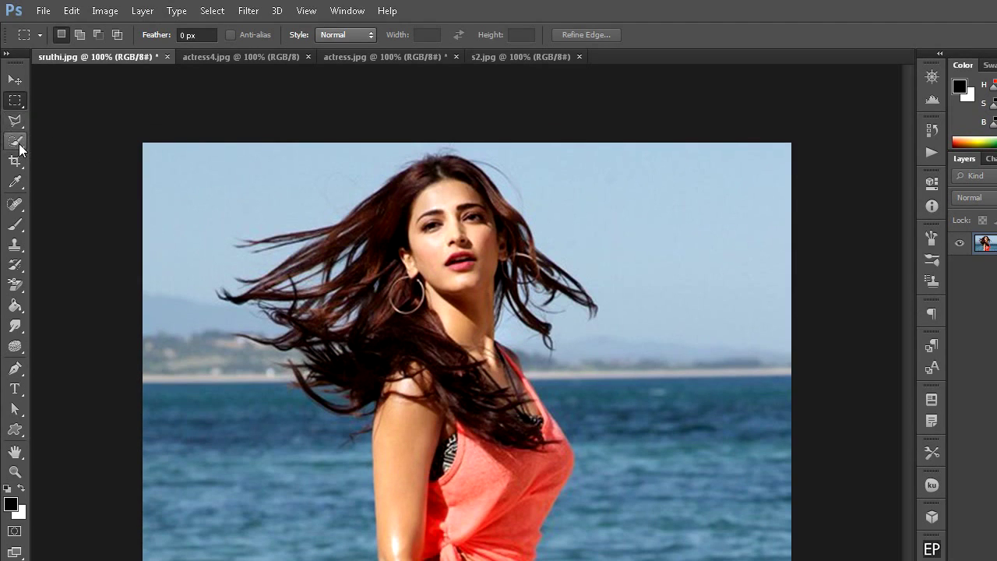
# Paint an additive Quick Selection over the woman's hair, body and arm.
pyautogui.click(18, 148)
pyautogui.click(75, 139)
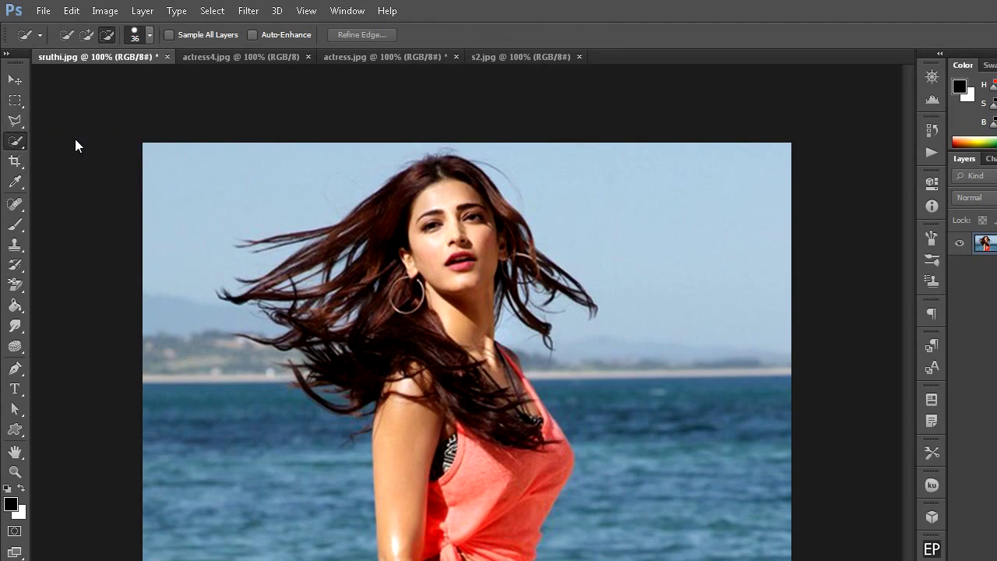
pyautogui.click(86, 35)
pyautogui.moveTo(444, 196); pyautogui.dragTo(490, 536)
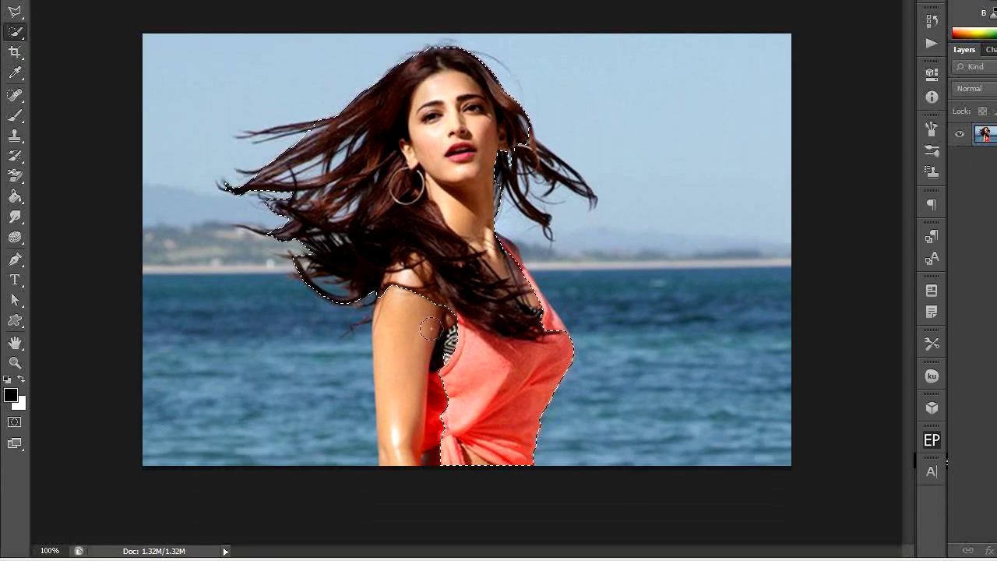
pyautogui.moveTo(432, 324); pyautogui.dragTo(428, 342)
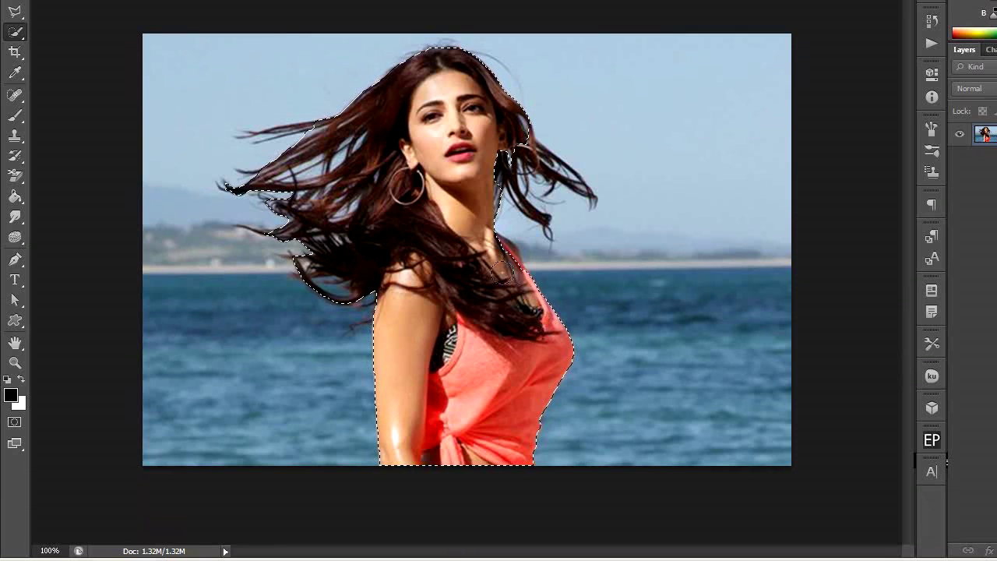
pyautogui.click(490, 250)
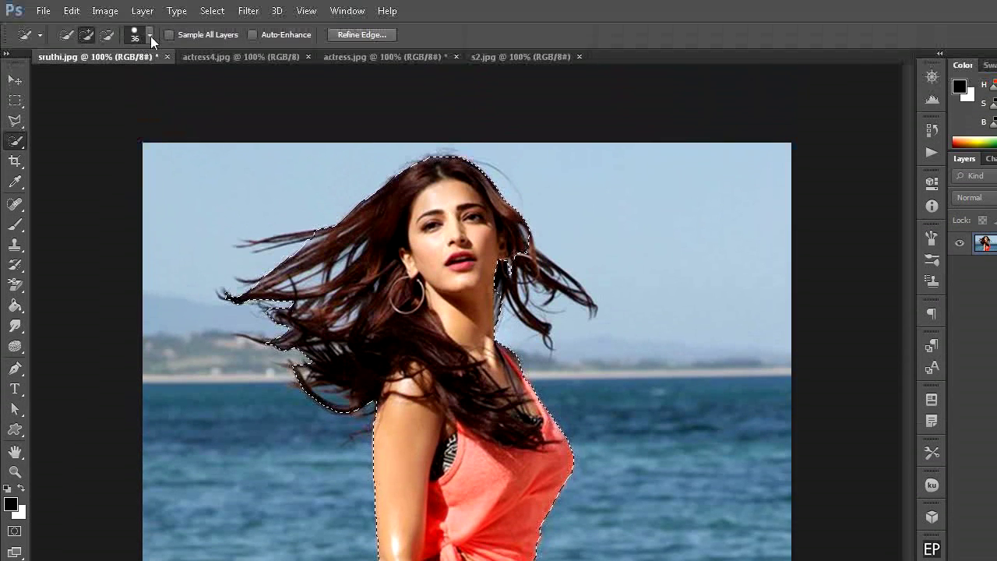
# Shrink the selection brush to 19 px and add the upper-left and right hair strands.
pyautogui.click(150, 36)
pyautogui.moveTo(90, 80); pyautogui.dragTo(77, 78)
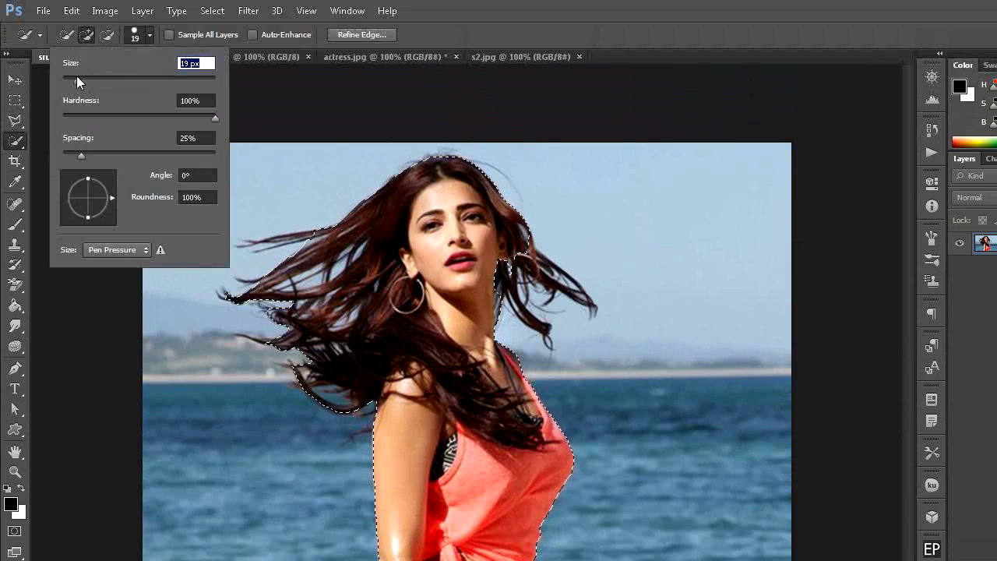
pyautogui.click(275, 251)
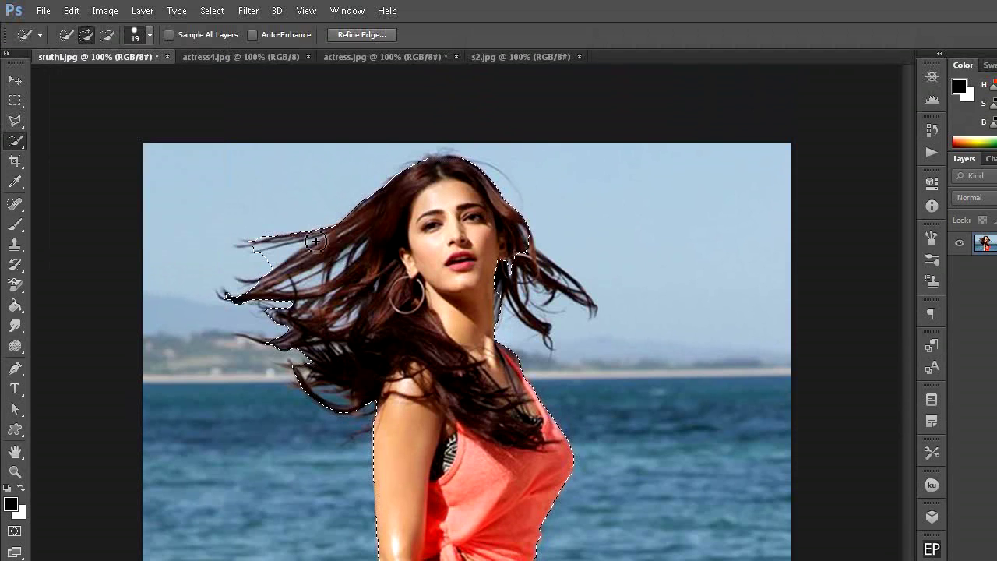
pyautogui.moveTo(319, 252); pyautogui.dragTo(280, 294)
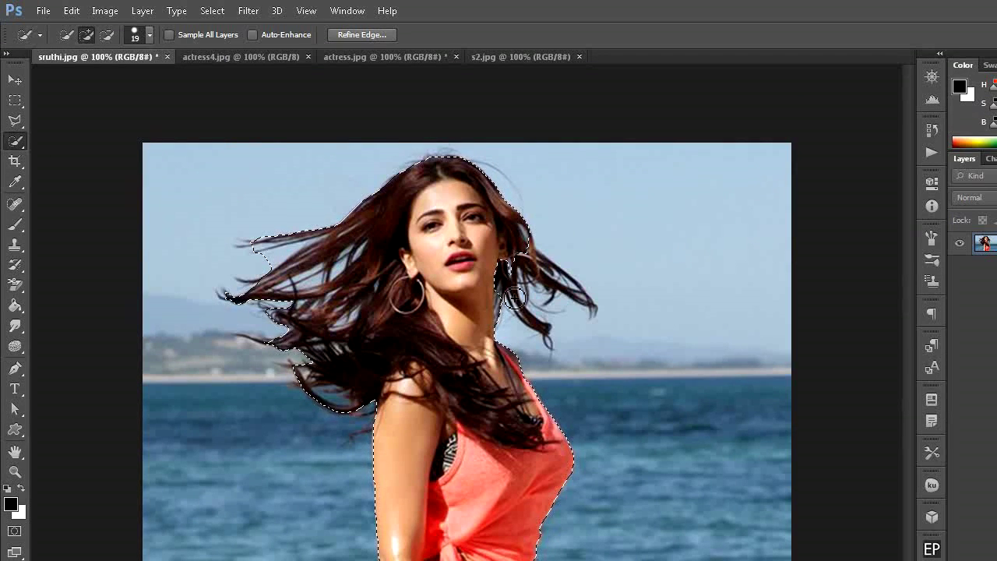
pyautogui.moveTo(545, 275)
pyautogui.mouseDown()
pyautogui.moveTo(560, 288)
pyautogui.moveTo(552, 350)
pyautogui.mouseUp()
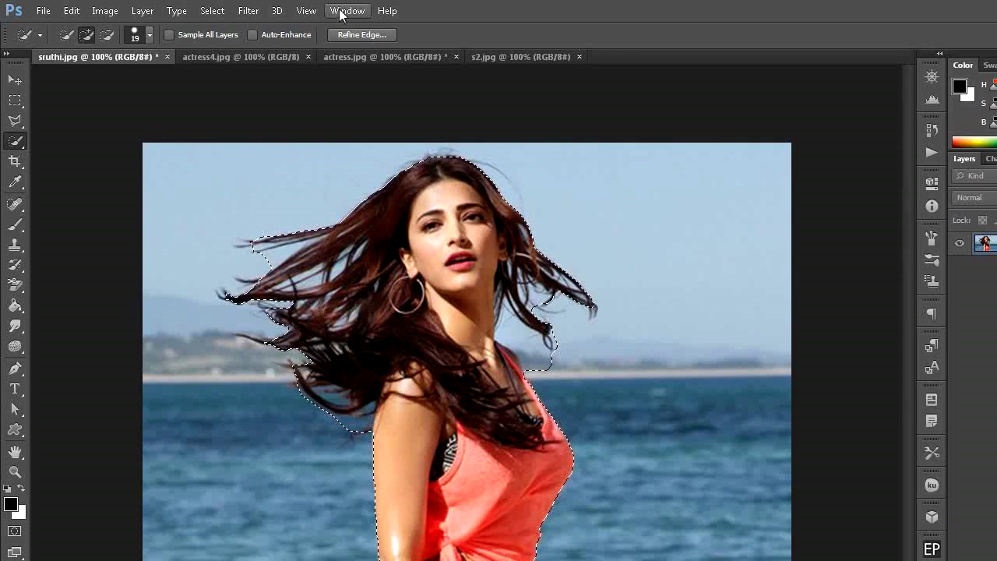
# Open Refine Edge with On Black view, Smart Radius on and a 6.5 px radius.
pyautogui.click(355, 34)
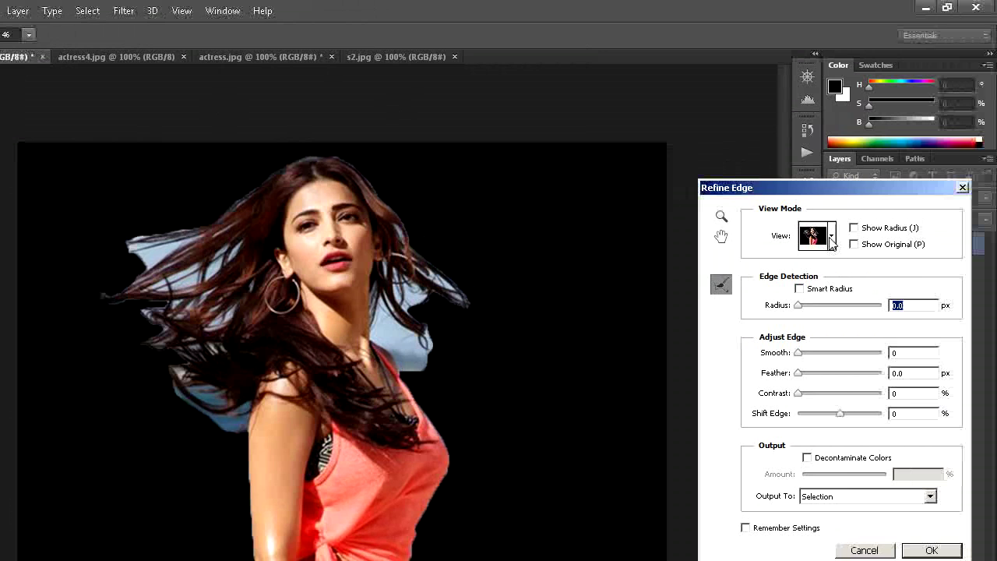
pyautogui.click(832, 237)
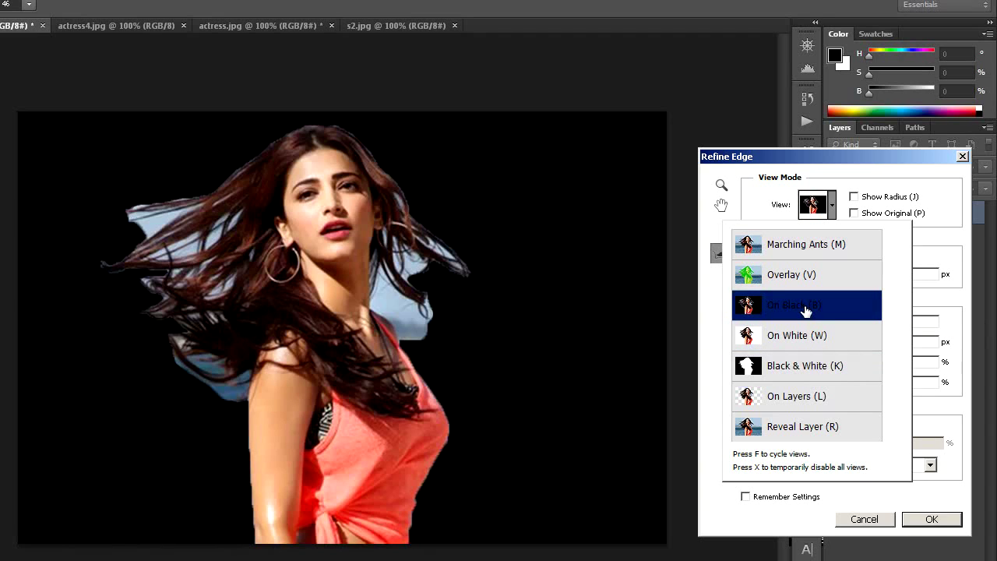
pyautogui.click(963, 242)
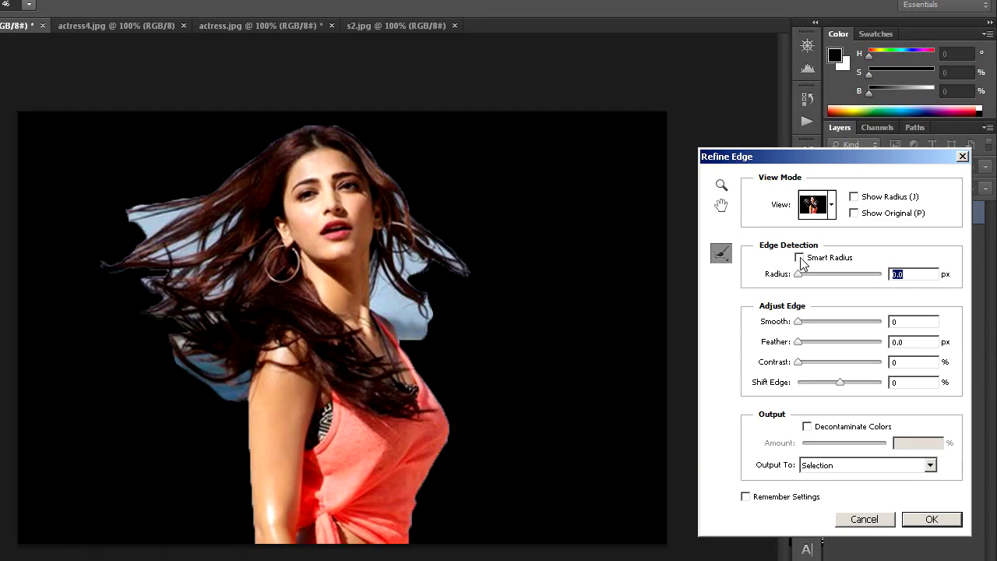
pyautogui.moveTo(798, 276); pyautogui.dragTo(825, 280)
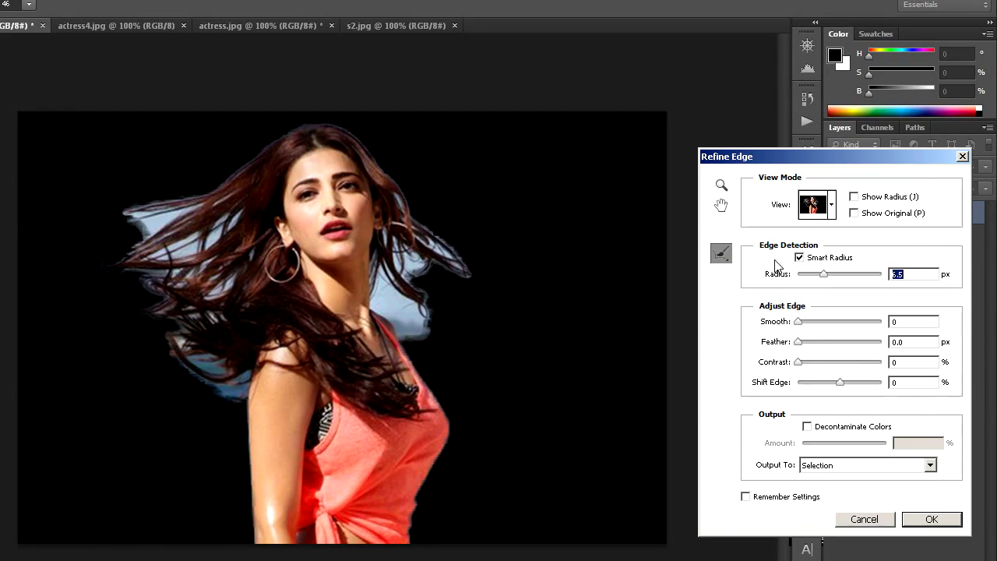
pyautogui.click(722, 254)
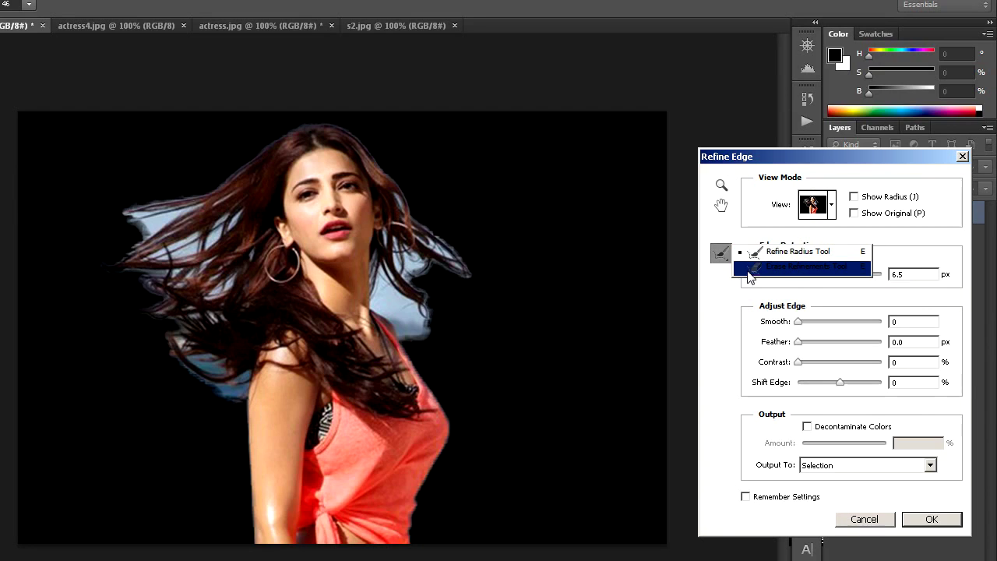
# Brush the Refine Radius Tool over the left hair strands to remove the blue fringe.
pyautogui.click(769, 259)
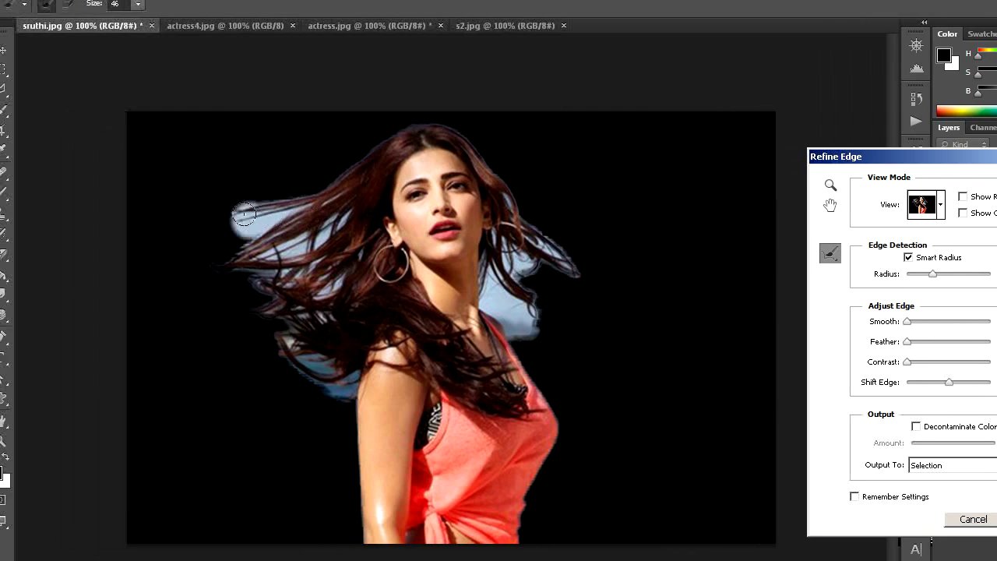
pyautogui.moveTo(244, 212); pyautogui.dragTo(304, 191)
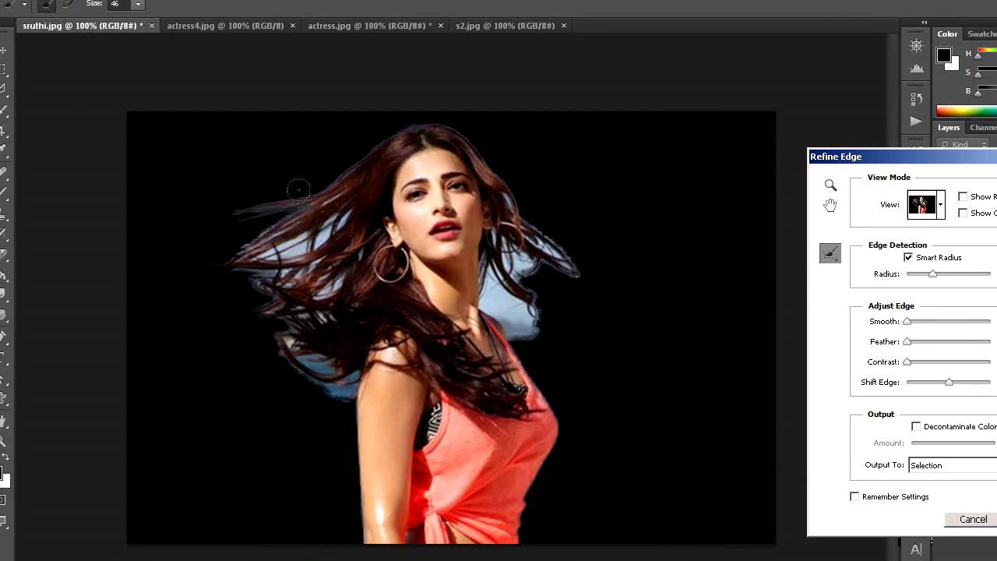
pyautogui.moveTo(301, 233)
pyautogui.mouseDown()
pyautogui.moveTo(303, 266)
pyautogui.moveTo(317, 274)
pyautogui.mouseUp()
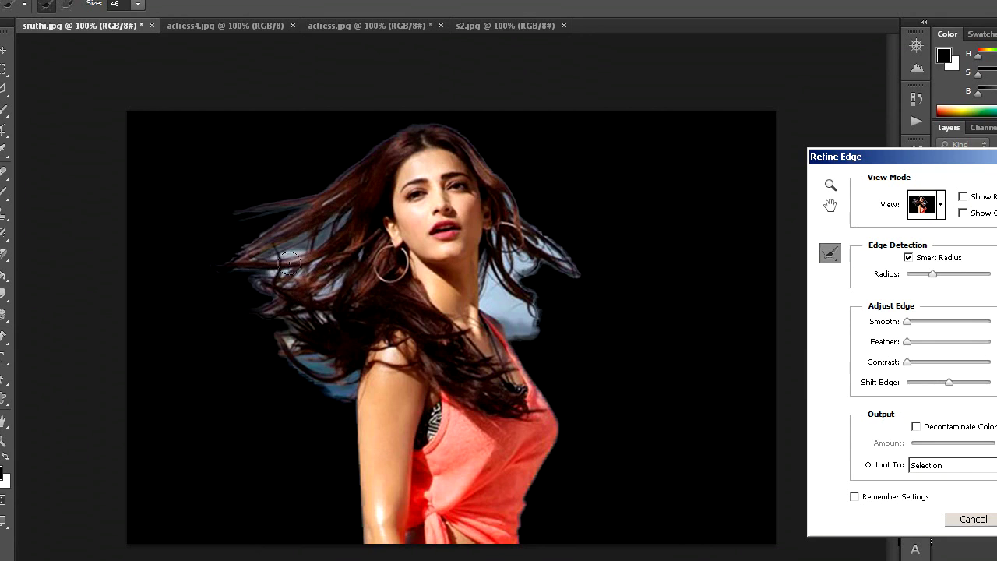
pyautogui.moveTo(288, 263); pyautogui.dragTo(323, 308)
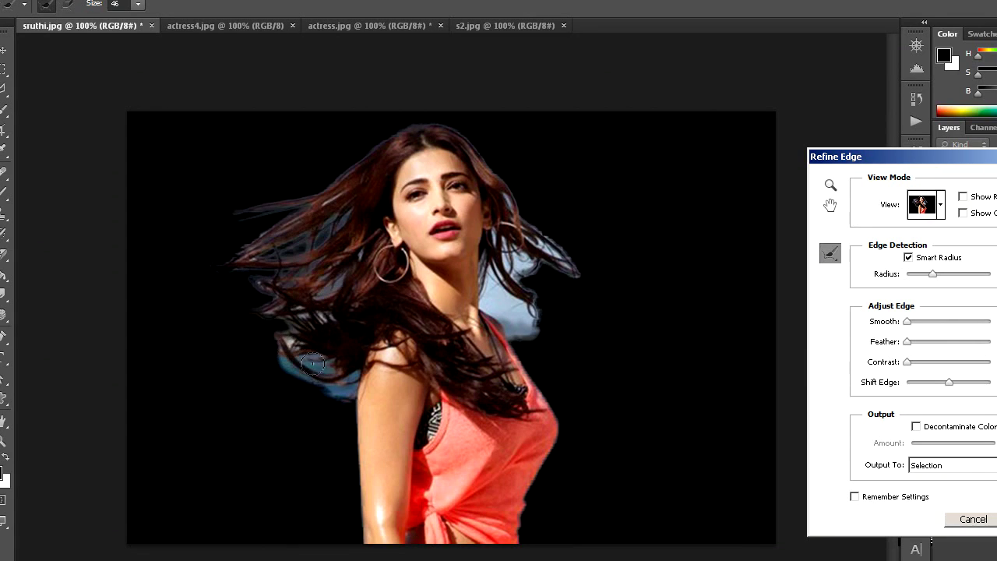
pyautogui.moveTo(312, 364); pyautogui.dragTo(336, 374)
# Refine the hair beside the neck, the left edge again, and the right-side strands.
pyautogui.moveTo(527, 232)
pyautogui.mouseDown()
pyautogui.moveTo(511, 312)
pyautogui.moveTo(490, 282)
pyautogui.moveTo(505, 189)
pyautogui.moveTo(580, 276)
pyautogui.mouseUp()
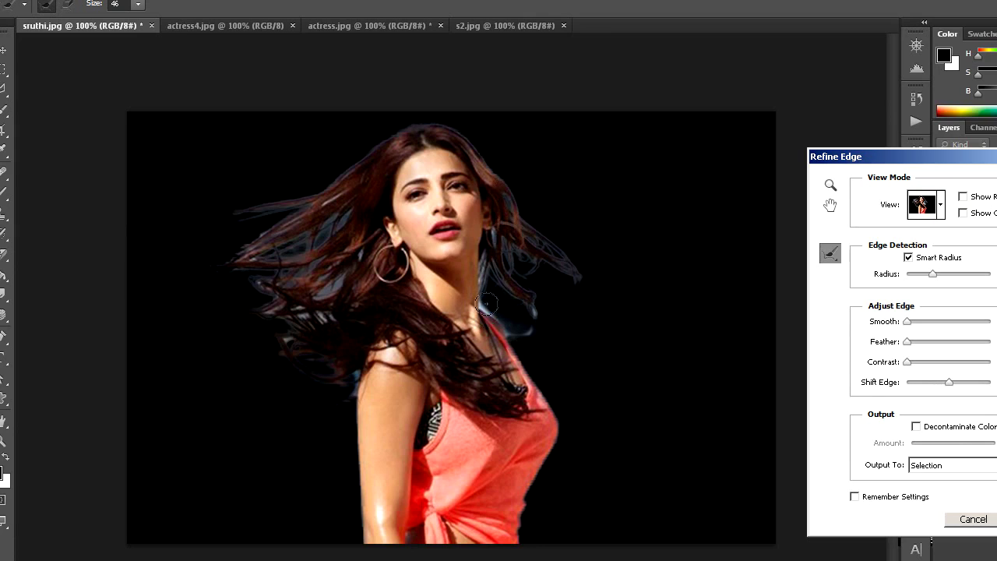
pyautogui.moveTo(486, 304)
pyautogui.mouseDown()
pyautogui.moveTo(534, 320)
pyautogui.moveTo(484, 282)
pyautogui.mouseUp()
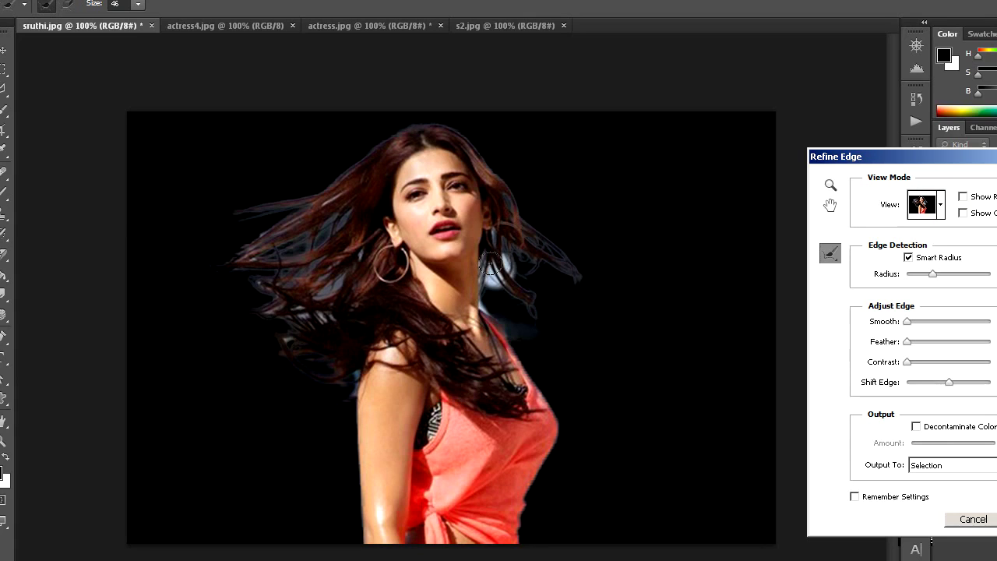
pyautogui.moveTo(489, 288); pyautogui.dragTo(580, 261)
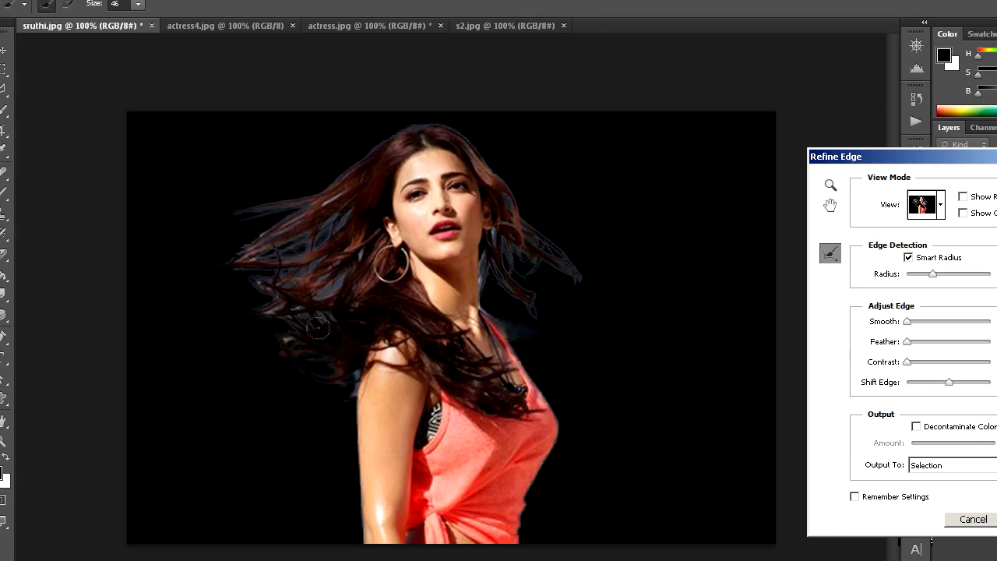
pyautogui.moveTo(305, 358); pyautogui.dragTo(349, 247)
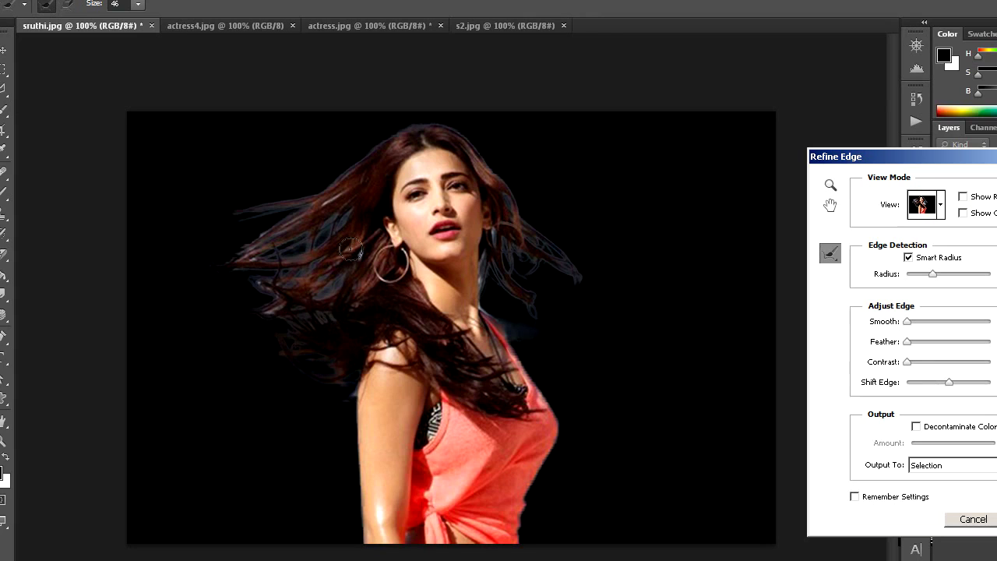
pyautogui.moveTo(325, 196); pyautogui.dragTo(243, 271)
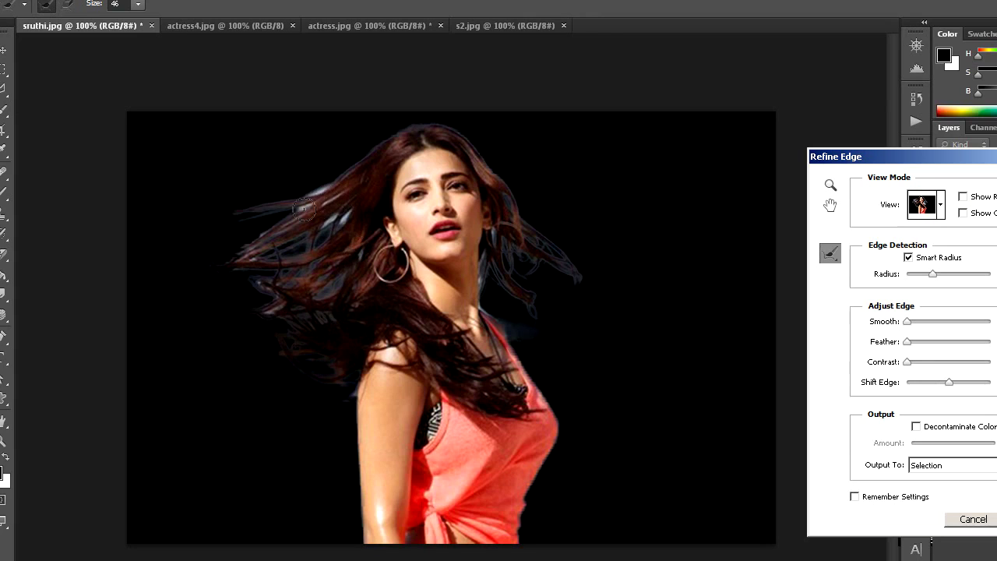
pyautogui.moveTo(492, 240)
pyautogui.mouseDown()
pyautogui.moveTo(490, 276)
pyautogui.moveTo(492, 248)
pyautogui.mouseUp()
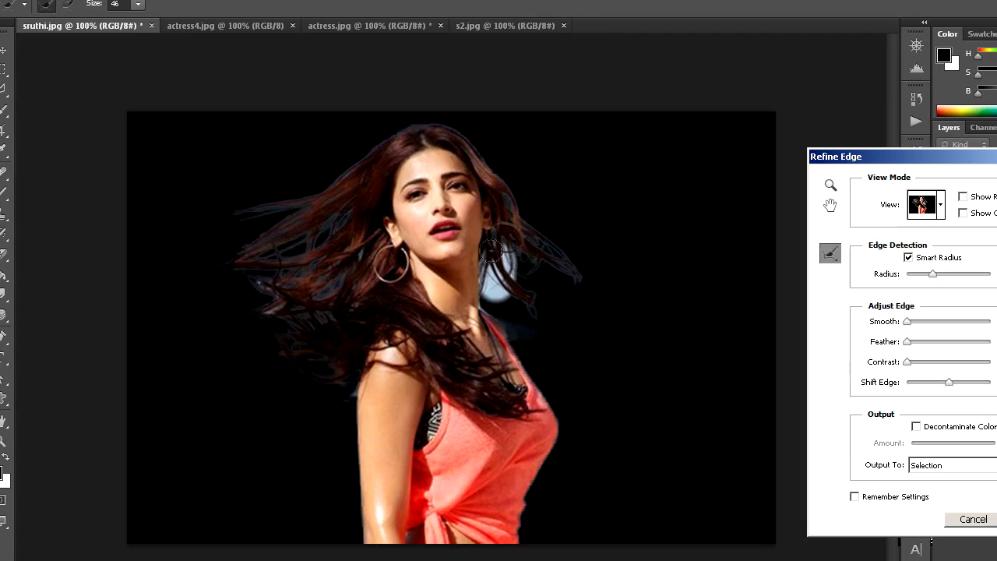
pyautogui.moveTo(490, 295)
pyautogui.mouseDown()
pyautogui.moveTo(498, 298)
pyautogui.moveTo(538, 239)
pyautogui.mouseUp()
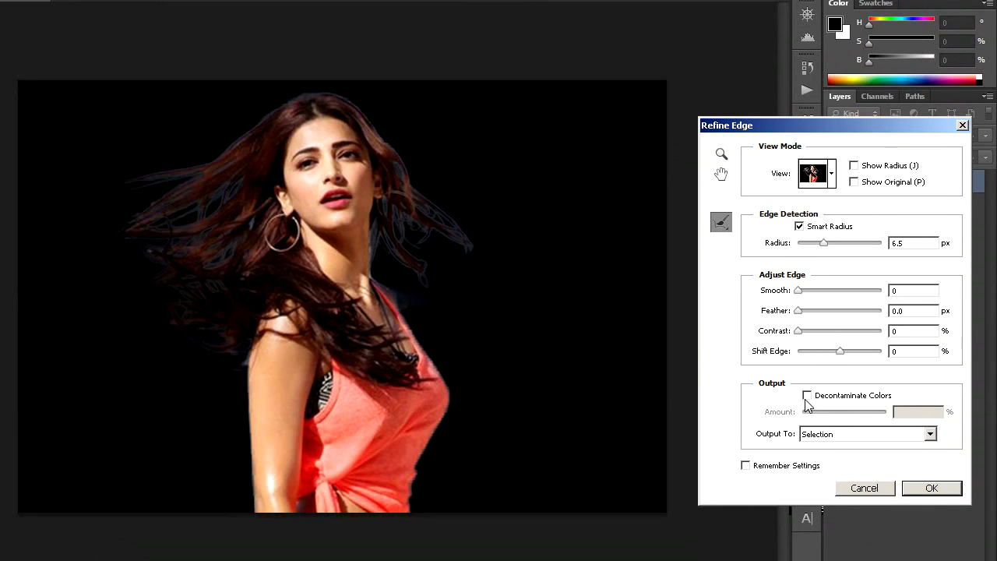
# Enable Decontaminate Colors at 100% and output the refined cutout to a new layer.
pyautogui.click(807, 395)
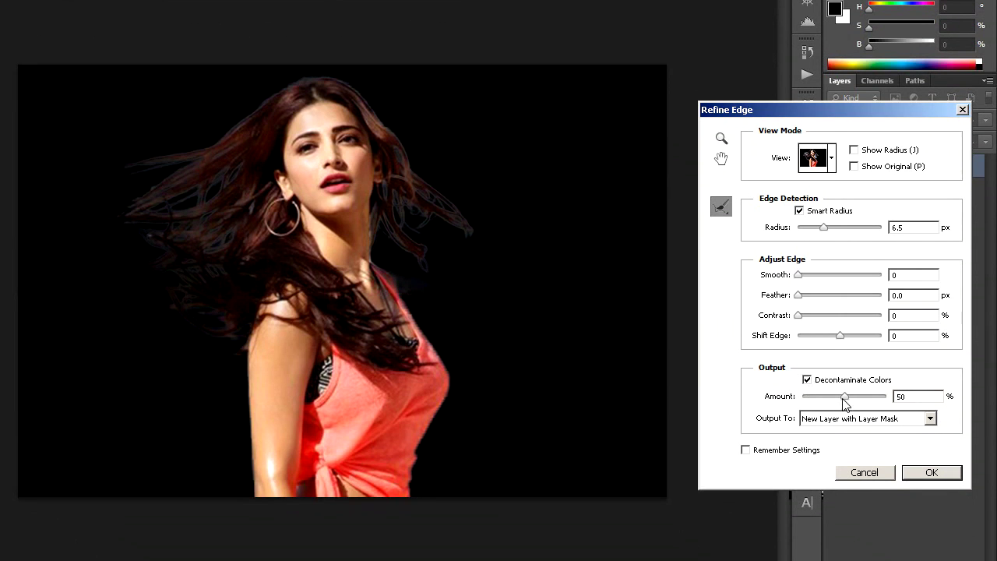
pyautogui.moveTo(843, 398); pyautogui.dragTo(885, 401)
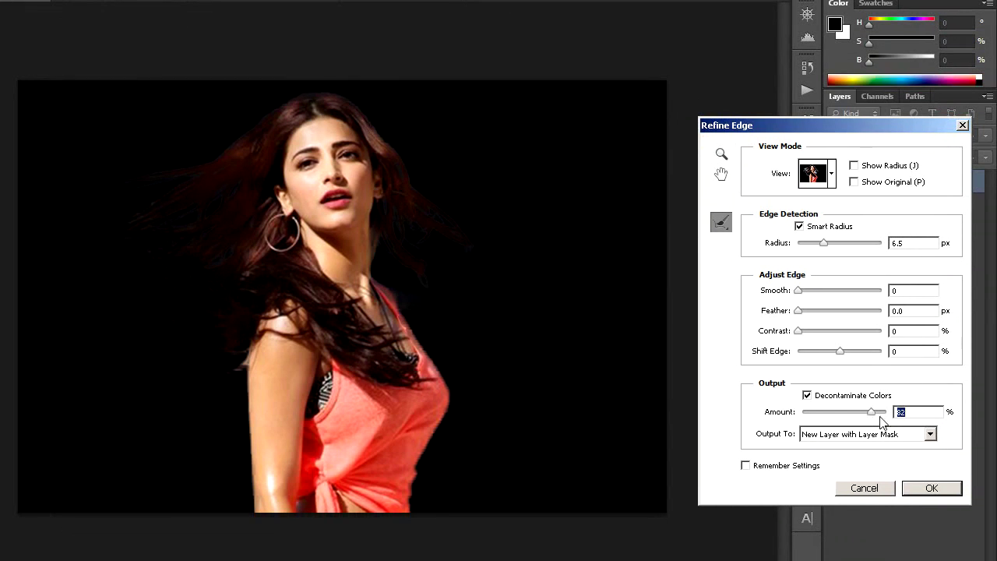
pyautogui.moveTo(885, 412)
pyautogui.mouseDown()
pyautogui.moveTo(854, 412)
pyautogui.moveTo(886, 412)
pyautogui.mouseUp()
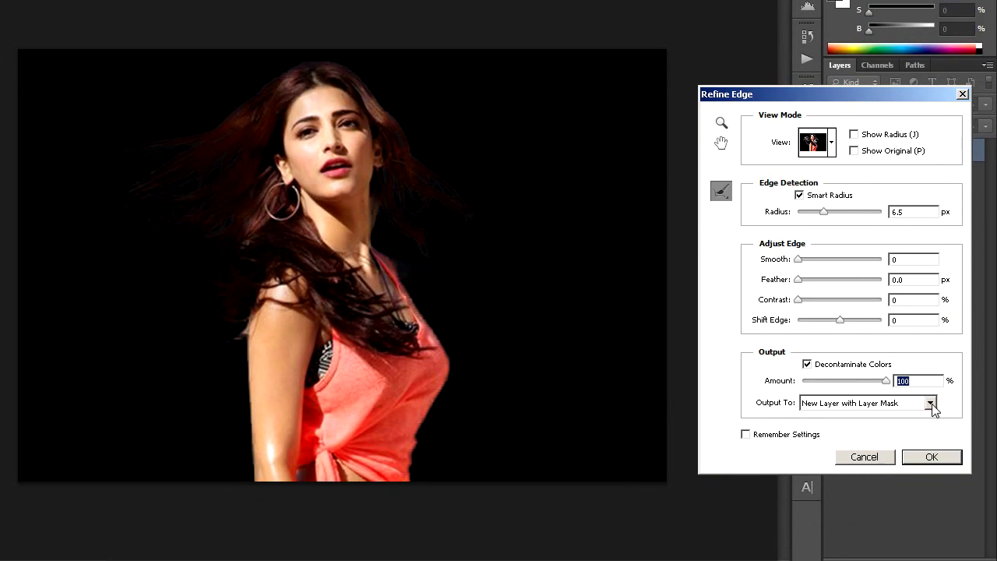
pyautogui.click(930, 404)
pyautogui.click(827, 413)
pyautogui.click(940, 413)
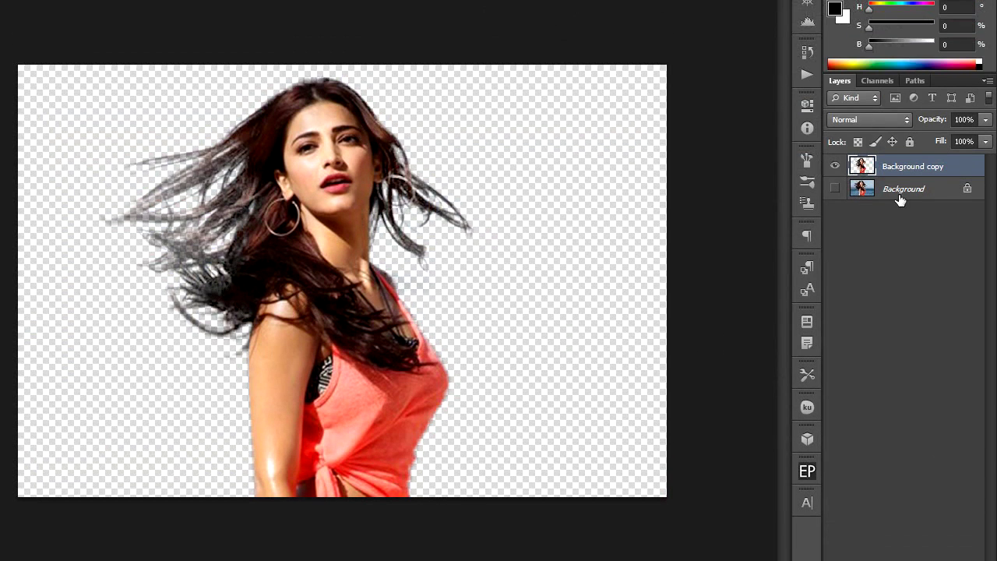
# Toggle the Background layer's visibility off and back on, leaving it visible and selected.
pyautogui.click(835, 188)
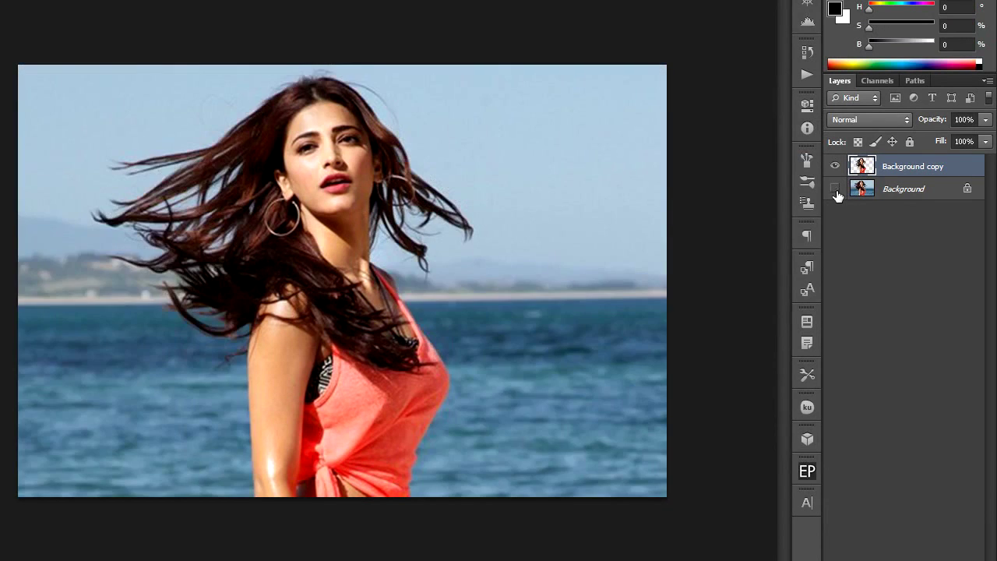
pyautogui.click(835, 190)
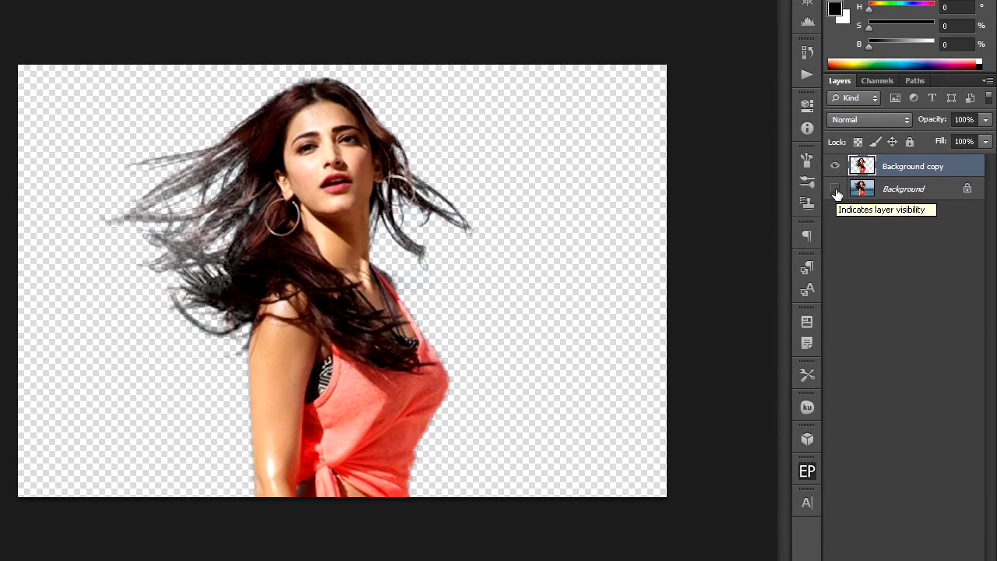
pyautogui.click(834, 188)
pyautogui.click(896, 189)
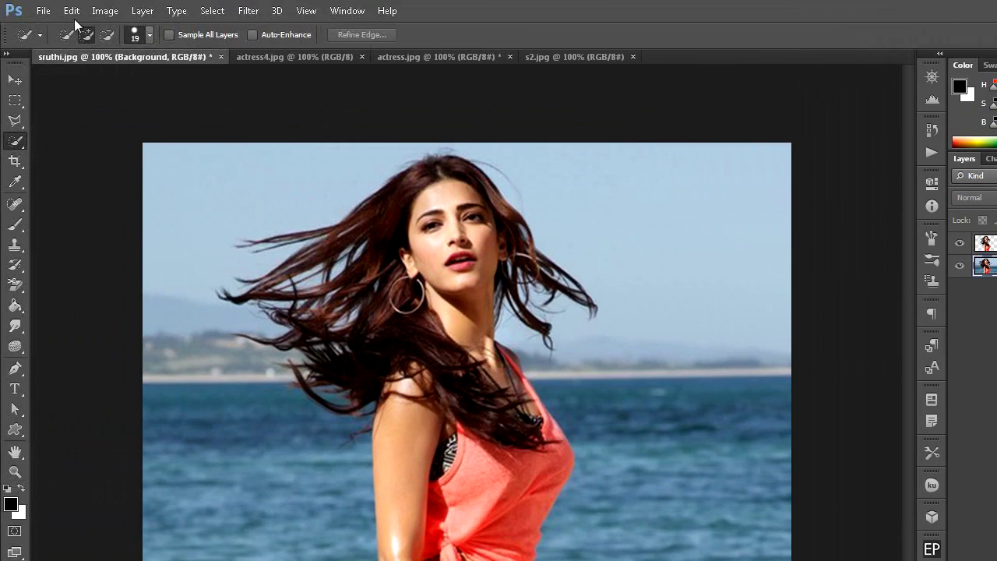
# Fill the Background layer with olive #878819, then switch to the actress4.jpg photo.
pyautogui.click(71, 11)
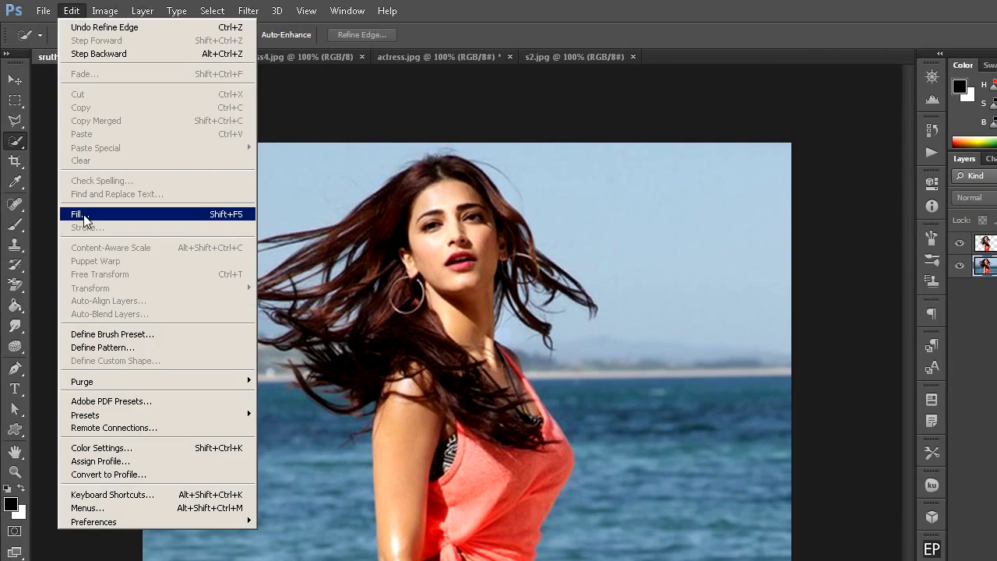
pyautogui.click(87, 215)
pyautogui.click(823, 244)
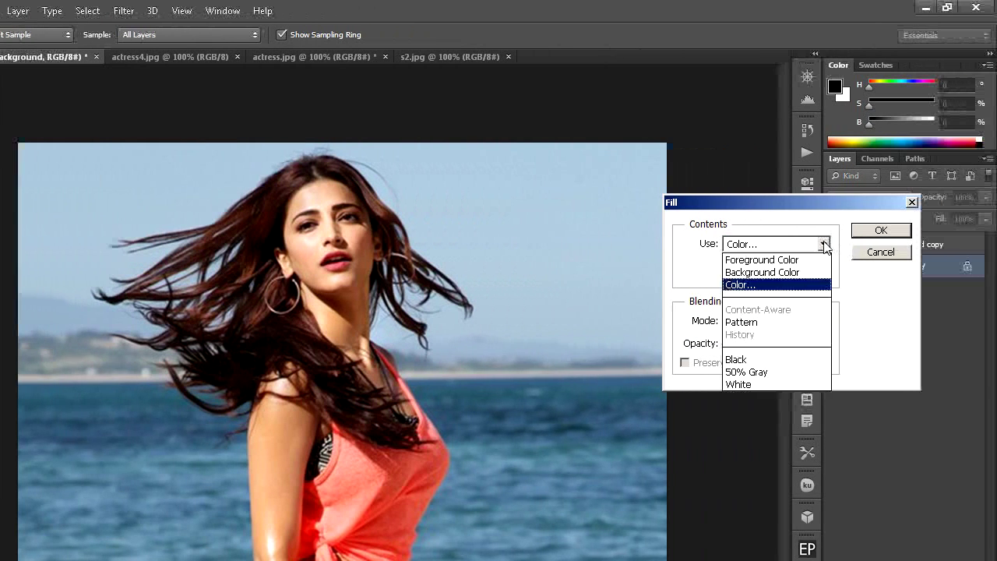
pyautogui.click(759, 285)
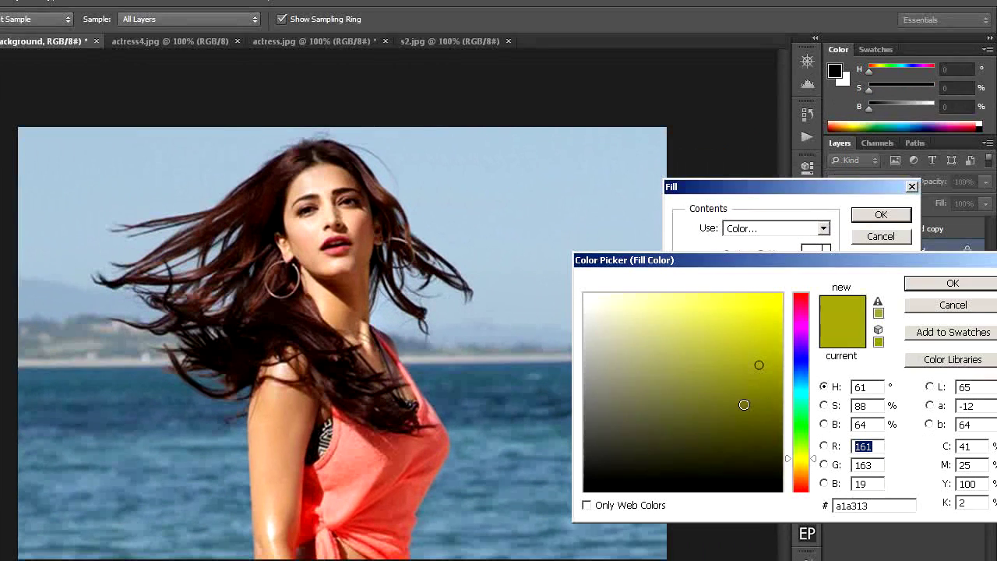
pyautogui.click(746, 386)
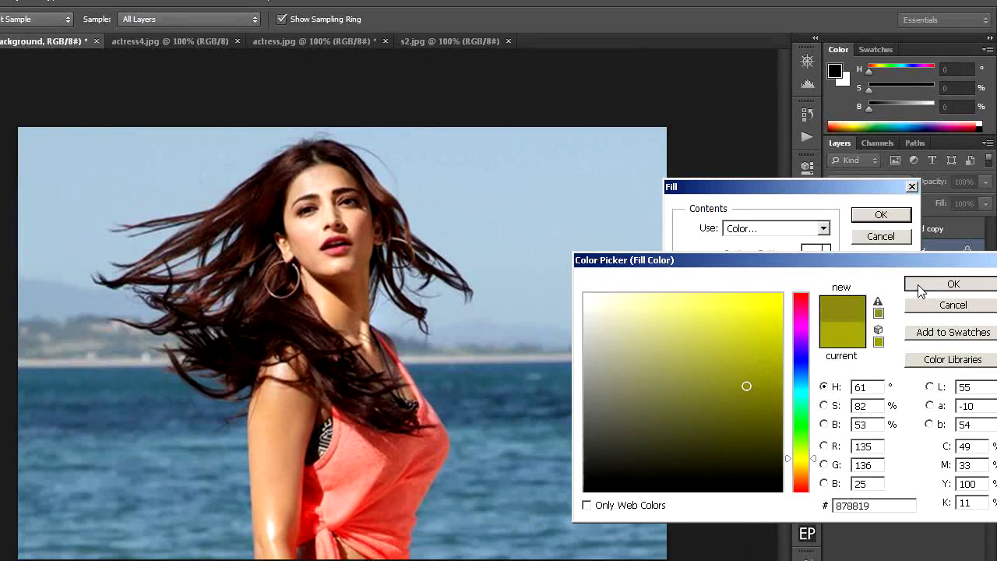
pyautogui.click(919, 284)
pyautogui.click(881, 214)
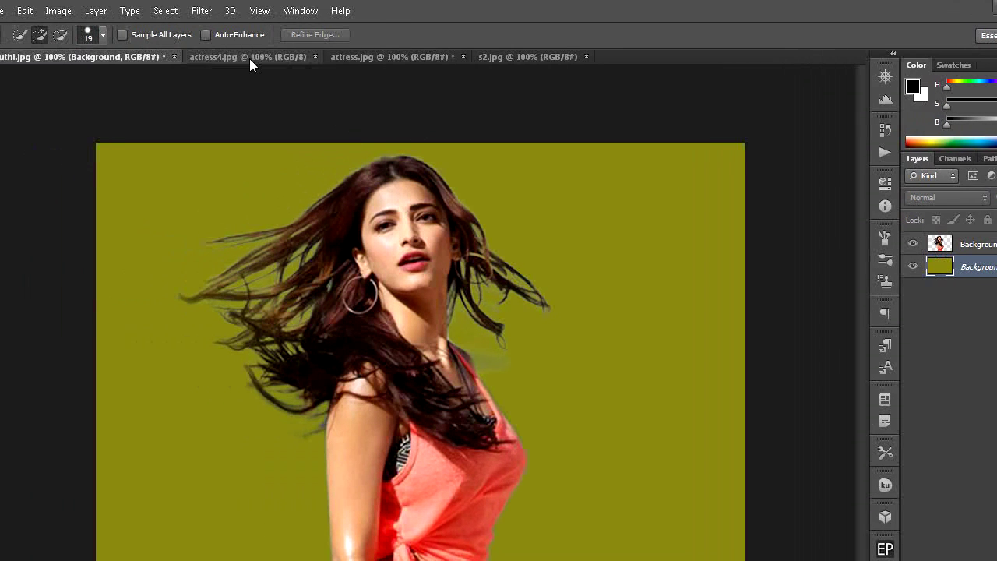
pyautogui.click(249, 58)
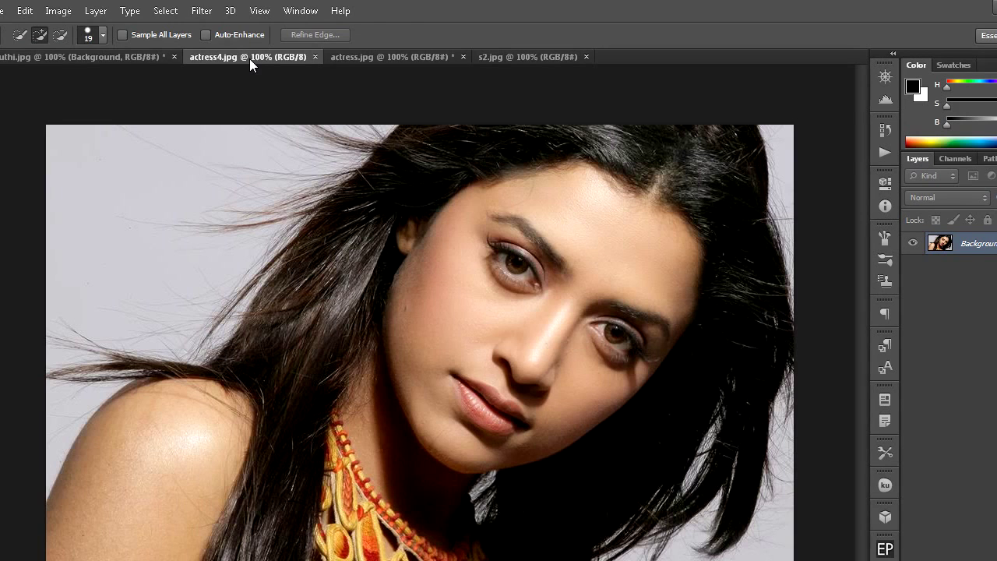
# Set up the Background Eraser with a 51 px brush, Sampling Once and Discontiguous limits.
pyautogui.press('m')
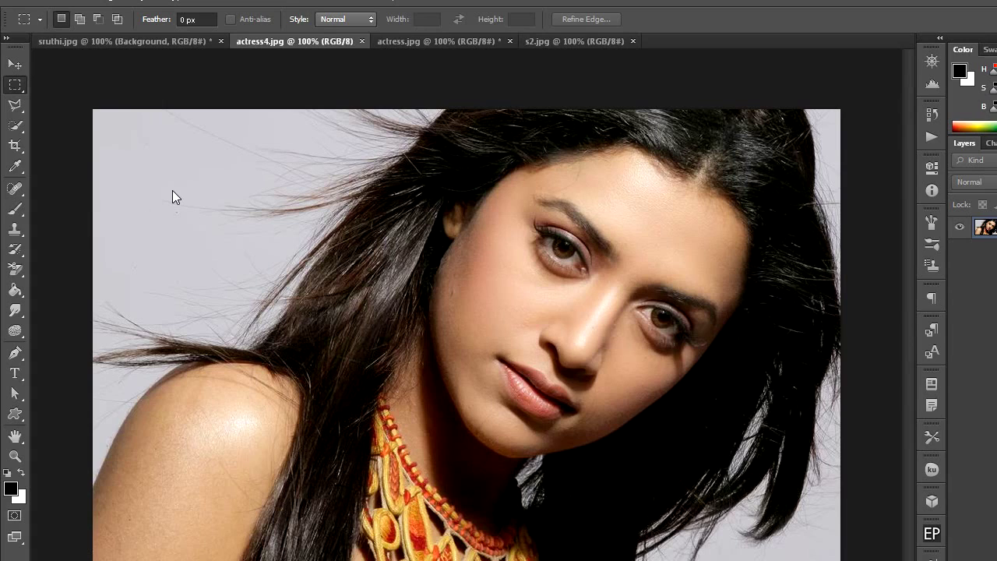
pyautogui.click(17, 273)
pyautogui.click(102, 287)
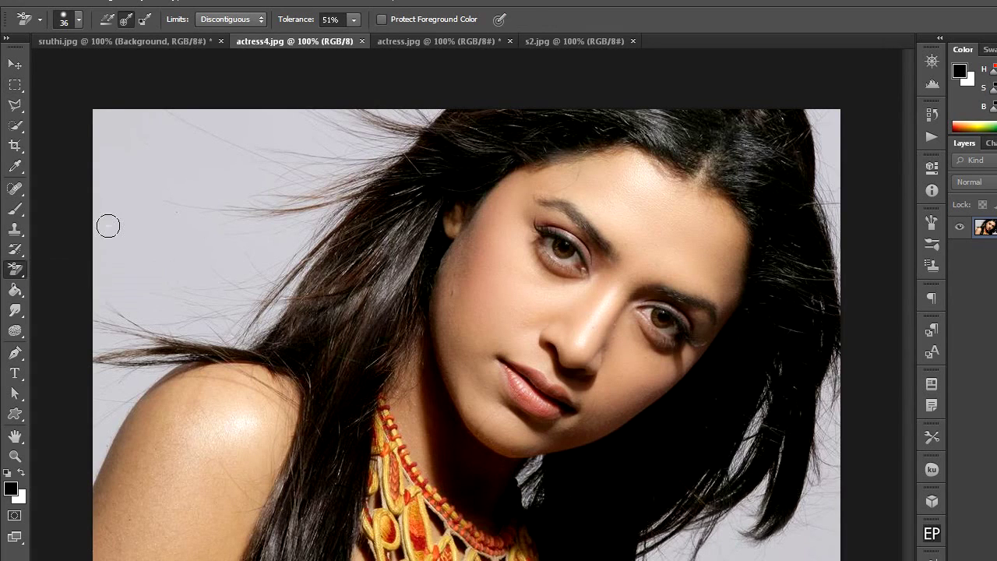
pyautogui.click(79, 39)
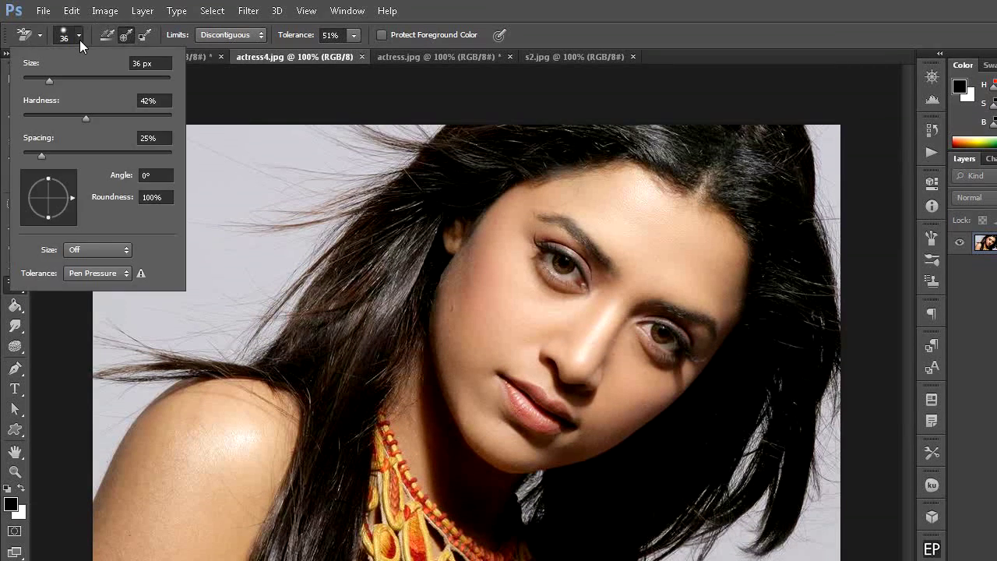
pyautogui.click(60, 79)
pyautogui.click(228, 88)
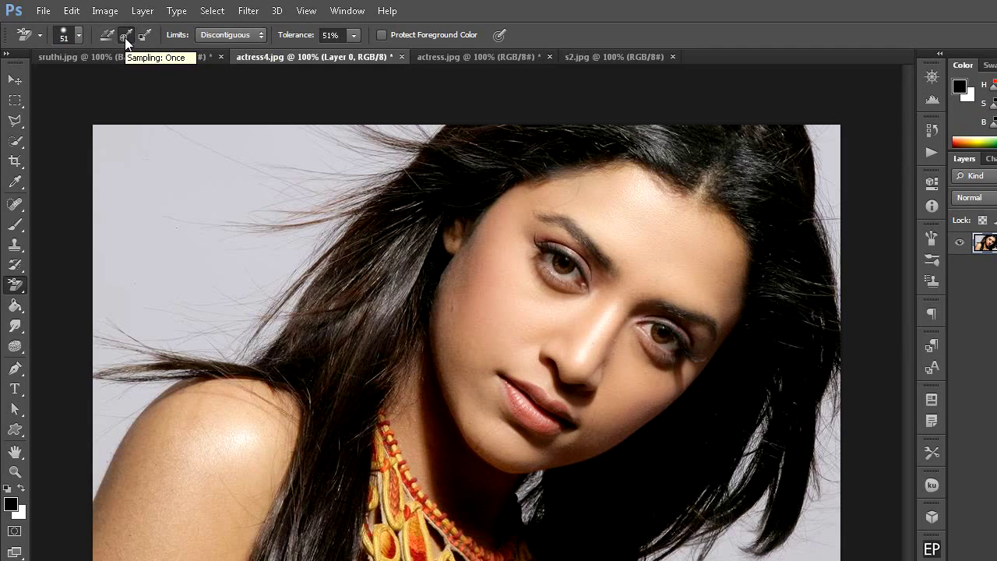
pyautogui.click(126, 37)
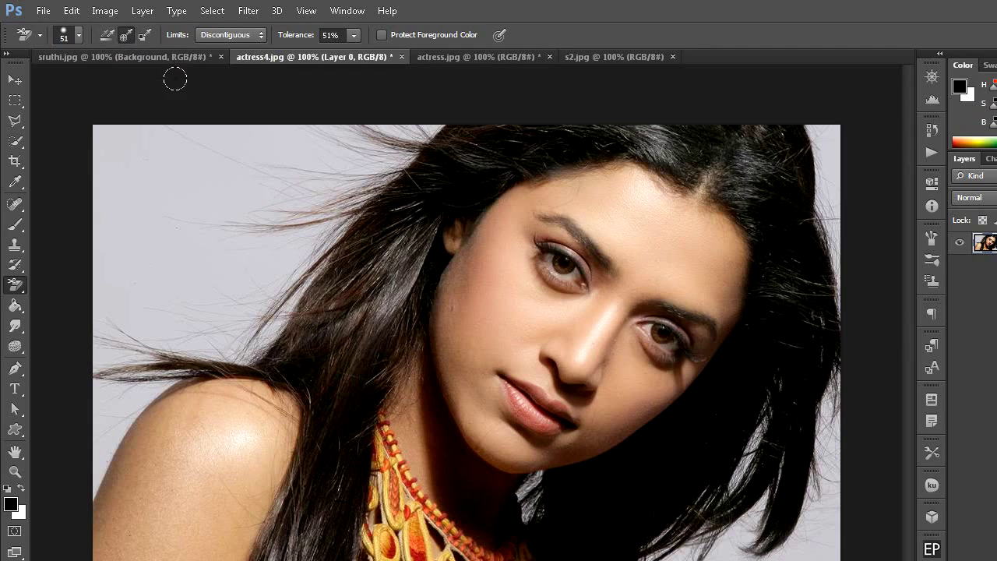
pyautogui.click(260, 36)
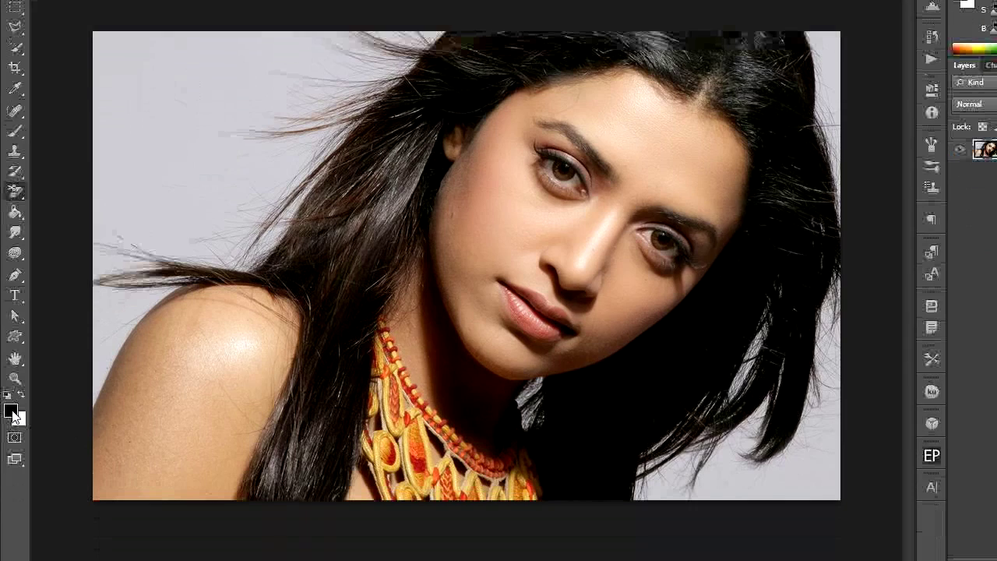
# Set the foreground colour to the hair tone sampled from the photo.
pyautogui.click(11, 412)
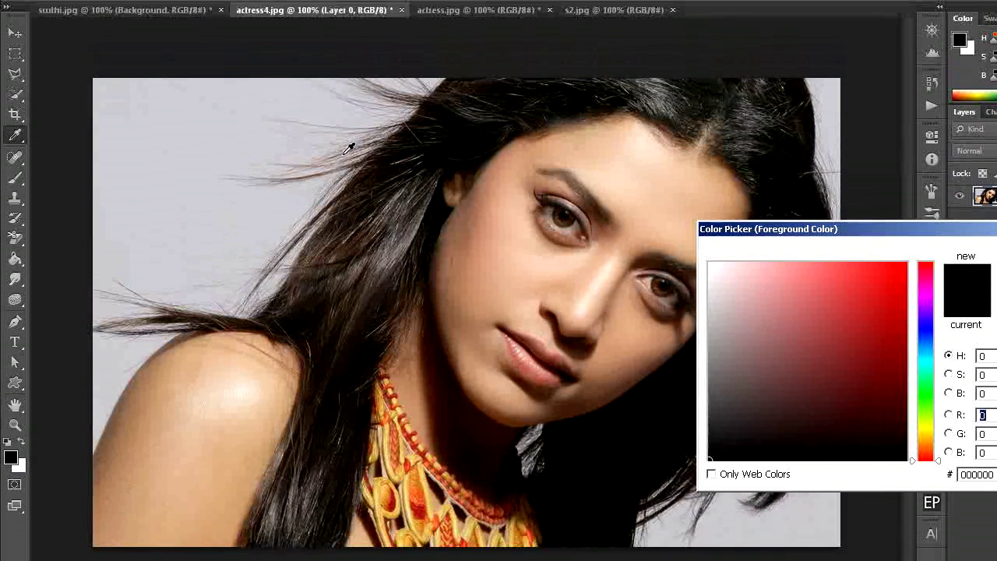
pyautogui.click(346, 151)
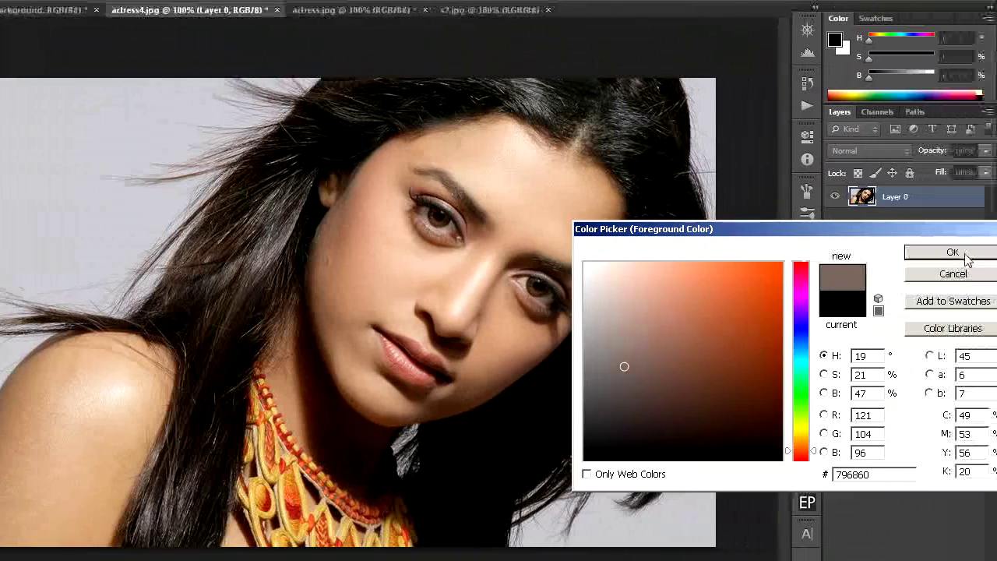
pyautogui.click(952, 251)
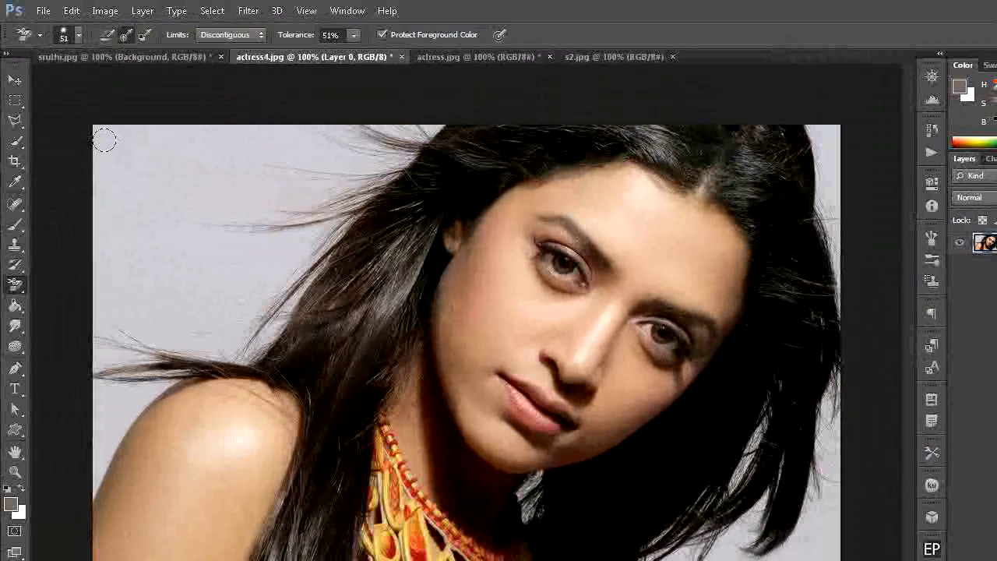
# Erase the grey background along the left side, shoulder and right-side hair.
pyautogui.moveTo(99, 134)
pyautogui.mouseDown()
pyautogui.moveTo(211, 143)
pyautogui.moveTo(162, 139)
pyautogui.mouseUp()
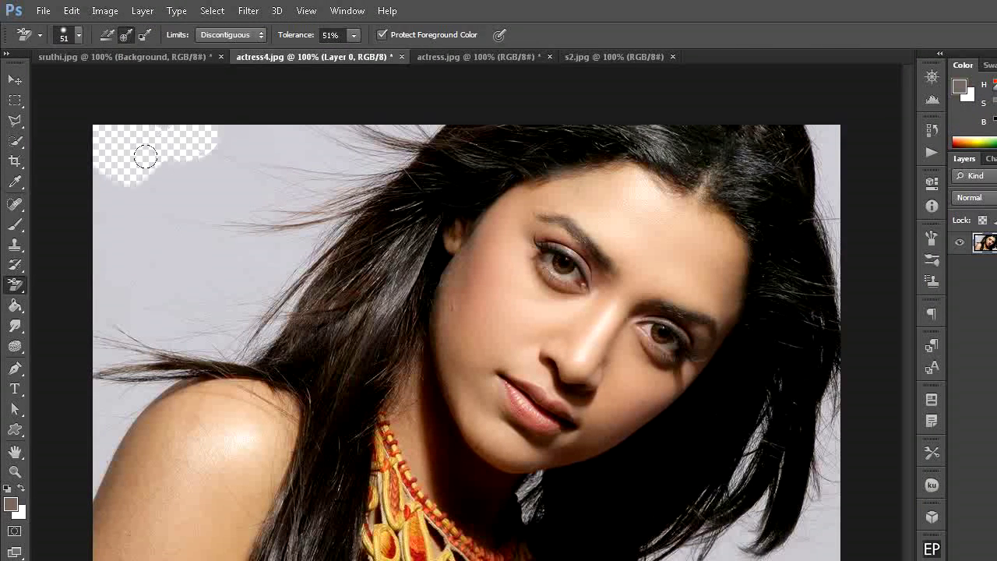
pyautogui.moveTo(125, 196)
pyautogui.mouseDown()
pyautogui.moveTo(127, 182)
pyautogui.moveTo(138, 198)
pyautogui.moveTo(122, 138)
pyautogui.moveTo(92, 208)
pyautogui.moveTo(173, 205)
pyautogui.moveTo(225, 147)
pyautogui.moveTo(218, 133)
pyautogui.moveTo(279, 128)
pyautogui.moveTo(311, 143)
pyautogui.mouseUp()
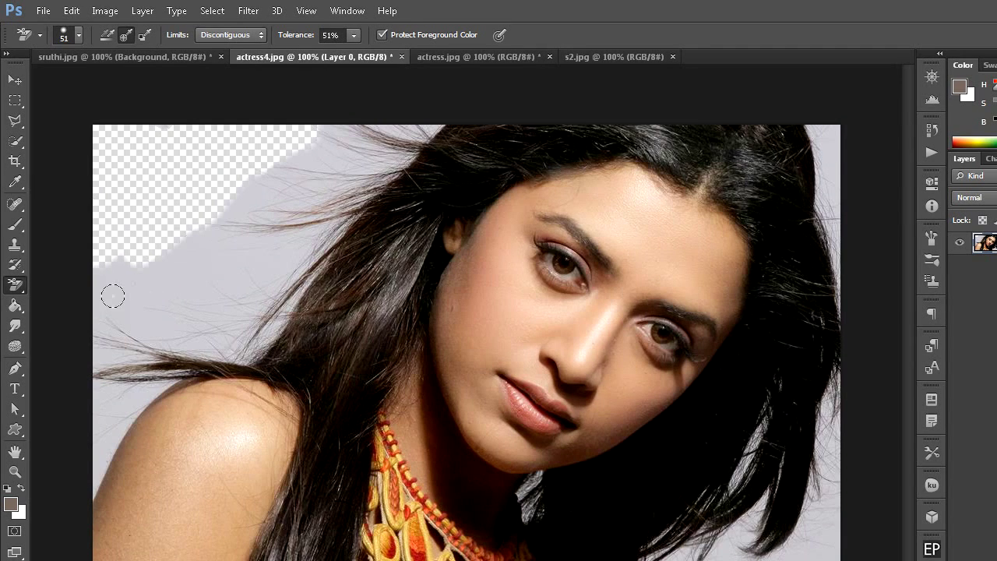
pyautogui.moveTo(111, 290)
pyautogui.mouseDown()
pyautogui.moveTo(248, 170)
pyautogui.moveTo(343, 131)
pyautogui.moveTo(285, 261)
pyautogui.moveTo(263, 223)
pyautogui.moveTo(234, 239)
pyautogui.moveTo(248, 182)
pyautogui.mouseUp()
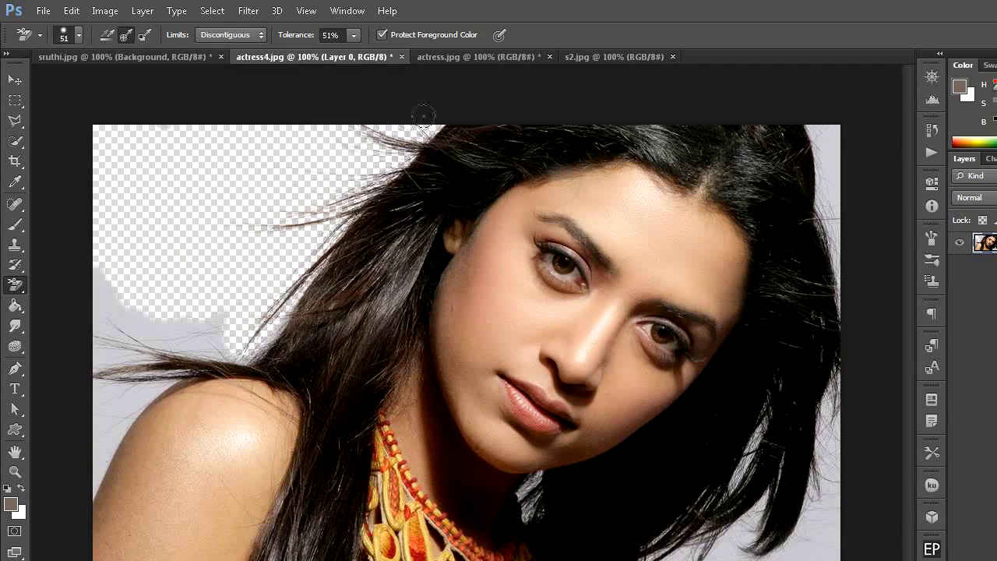
pyautogui.moveTo(287, 285)
pyautogui.mouseDown()
pyautogui.moveTo(101, 358)
pyautogui.moveTo(94, 254)
pyautogui.mouseUp()
pyautogui.moveTo(97, 408); pyautogui.dragTo(178, 338)
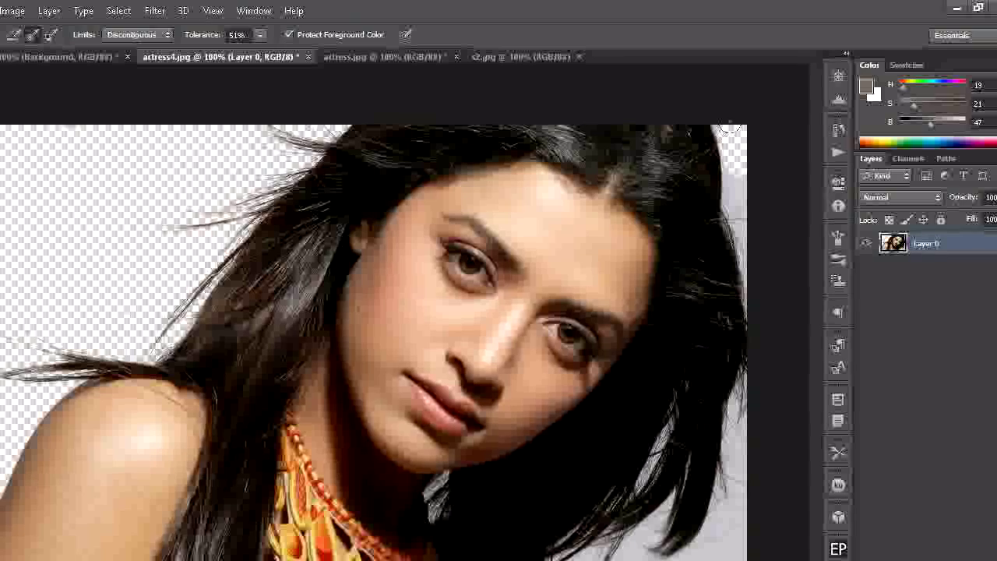
pyautogui.moveTo(730, 127)
pyautogui.mouseDown()
pyautogui.moveTo(728, 282)
pyautogui.moveTo(695, 455)
pyautogui.mouseUp()
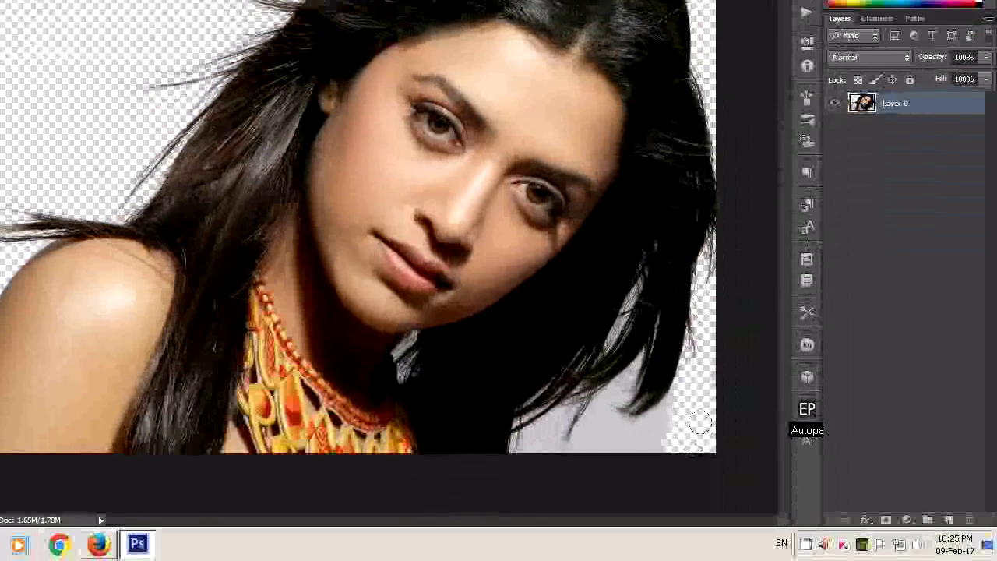
pyautogui.moveTo(696, 417)
pyautogui.mouseDown()
pyautogui.moveTo(551, 414)
pyautogui.moveTo(620, 387)
pyautogui.moveTo(668, 407)
pyautogui.moveTo(621, 442)
pyautogui.mouseUp()
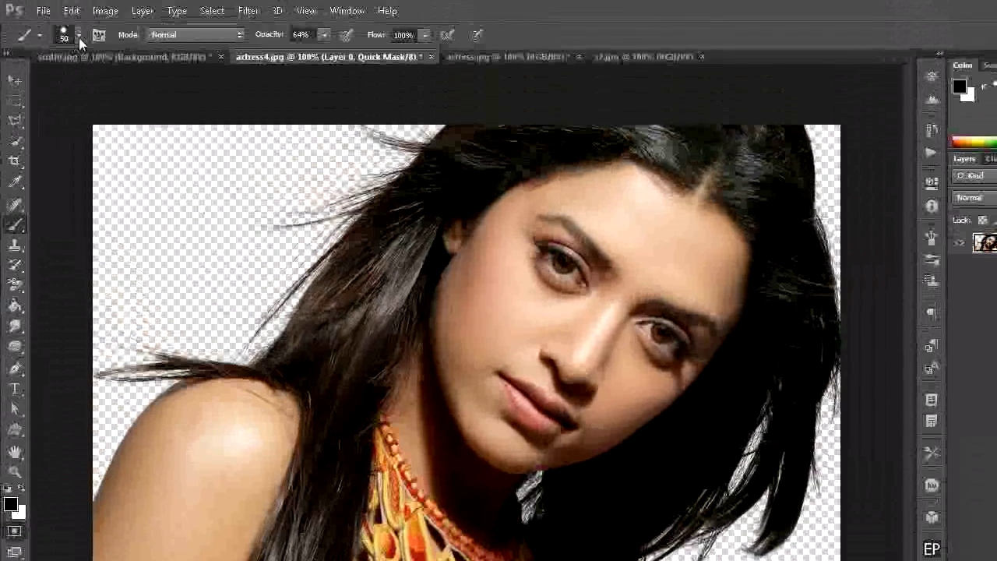
# Paint a Quick Mask over the left, right and lower-right hair edges, then convert it to a selection.
pyautogui.click(78, 37)
pyautogui.moveTo(38, 81); pyautogui.dragTo(57, 79)
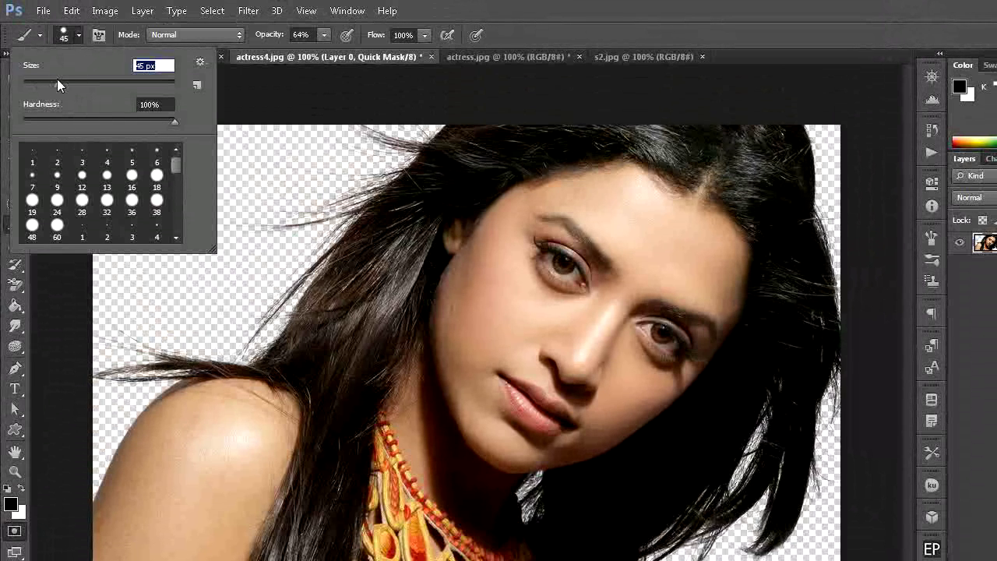
pyautogui.moveTo(109, 366)
pyautogui.mouseDown()
pyautogui.moveTo(156, 364)
pyautogui.moveTo(125, 331)
pyautogui.moveTo(148, 358)
pyautogui.moveTo(250, 343)
pyautogui.moveTo(320, 284)
pyautogui.moveTo(265, 320)
pyautogui.moveTo(352, 200)
pyautogui.moveTo(397, 176)
pyautogui.moveTo(436, 124)
pyautogui.moveTo(374, 129)
pyautogui.moveTo(328, 151)
pyautogui.moveTo(335, 187)
pyautogui.moveTo(264, 214)
pyautogui.moveTo(302, 224)
pyautogui.mouseUp()
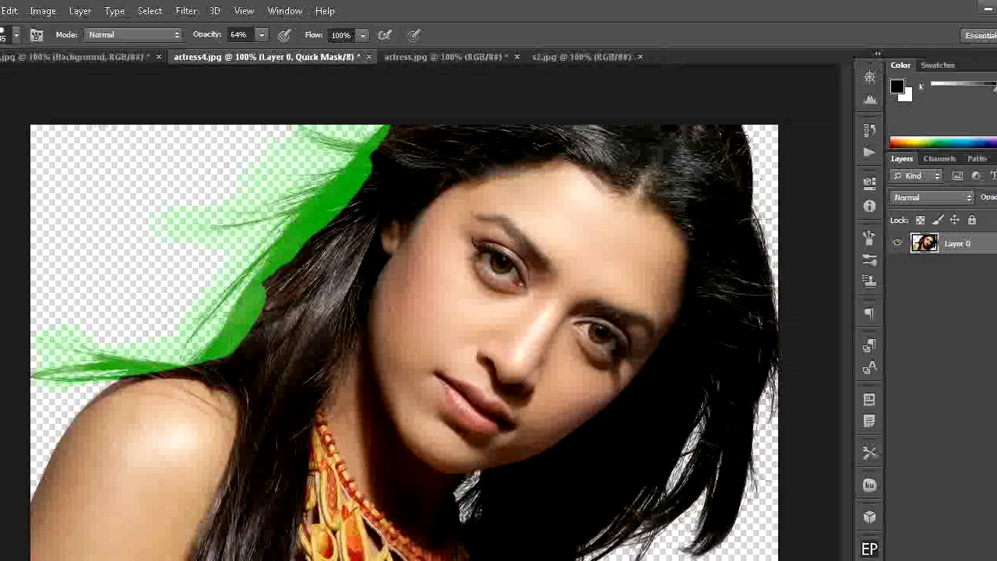
pyautogui.moveTo(806, 131); pyautogui.dragTo(831, 257)
pyautogui.moveTo(685, 393)
pyautogui.mouseDown()
pyautogui.moveTo(677, 421)
pyautogui.moveTo(635, 347)
pyautogui.moveTo(710, 372)
pyautogui.mouseUp()
pyautogui.moveTo(646, 385)
pyautogui.mouseDown()
pyautogui.moveTo(611, 316)
pyautogui.moveTo(502, 450)
pyautogui.moveTo(623, 374)
pyautogui.moveTo(588, 420)
pyautogui.moveTo(662, 350)
pyautogui.moveTo(679, 354)
pyautogui.mouseUp()
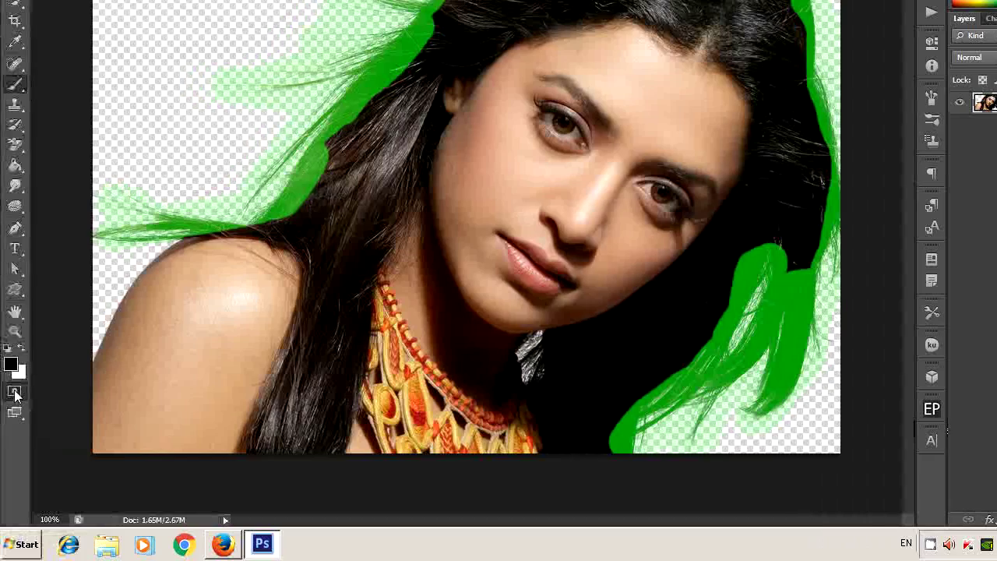
pyautogui.click(15, 392)
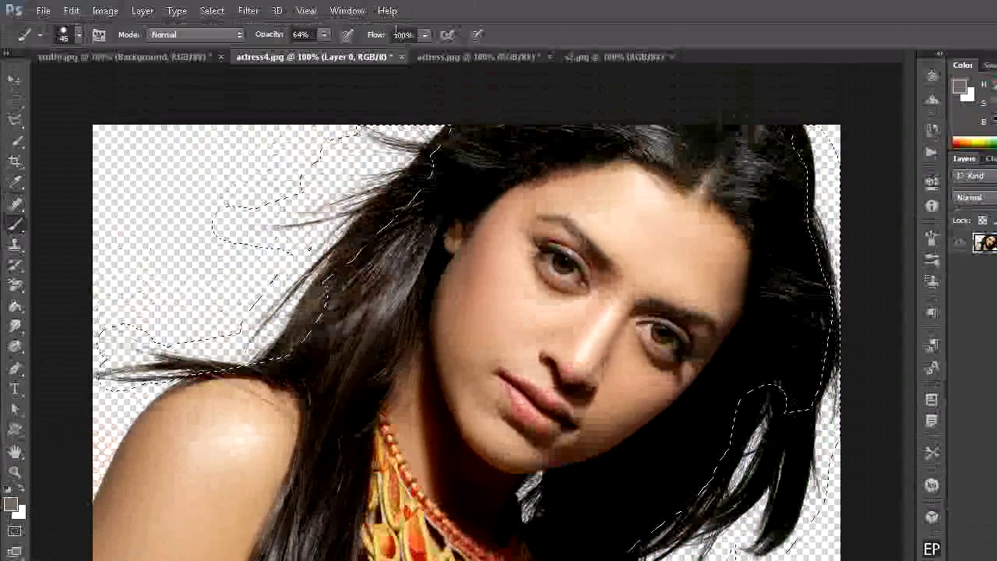
# Apply Hue/Saturation with Saturation -100 and Lightness -78 to the hair edges, then deselect.
pyautogui.click(104, 11)
pyautogui.click(104, 11)
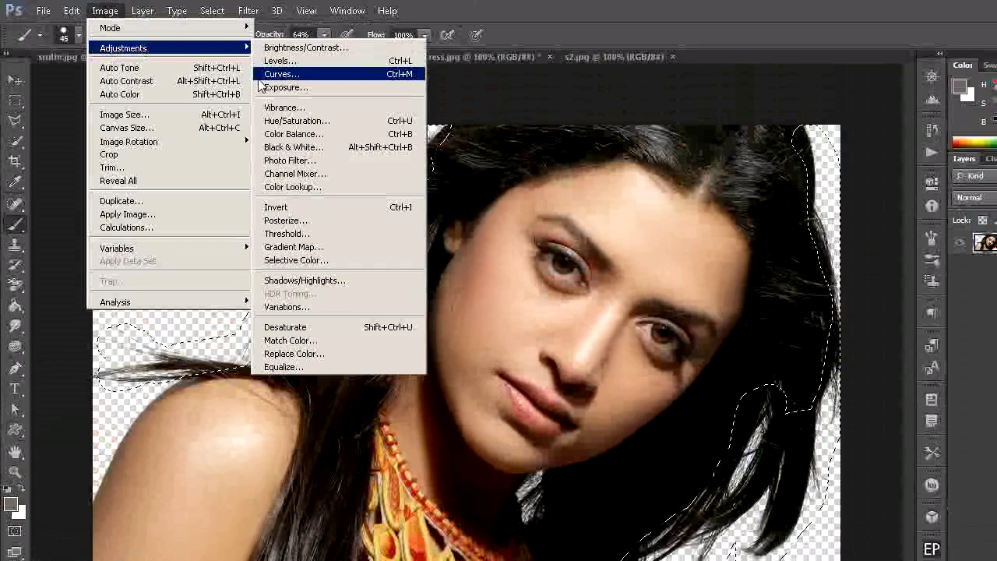
pyautogui.click(307, 121)
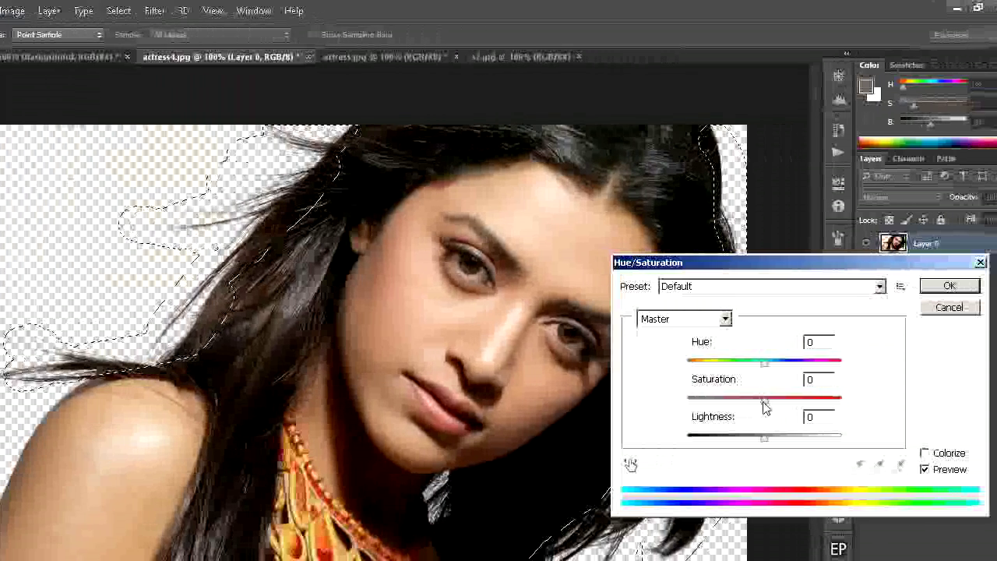
pyautogui.moveTo(748, 400); pyautogui.dragTo(662, 402)
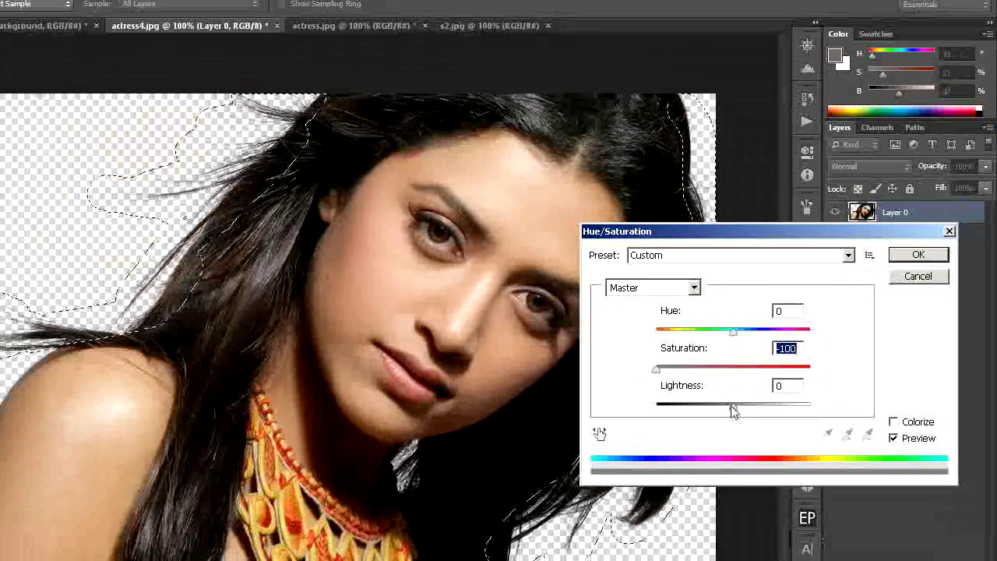
pyautogui.moveTo(732, 410)
pyautogui.mouseDown()
pyautogui.moveTo(656, 405)
pyautogui.moveTo(672, 407)
pyautogui.mouseUp()
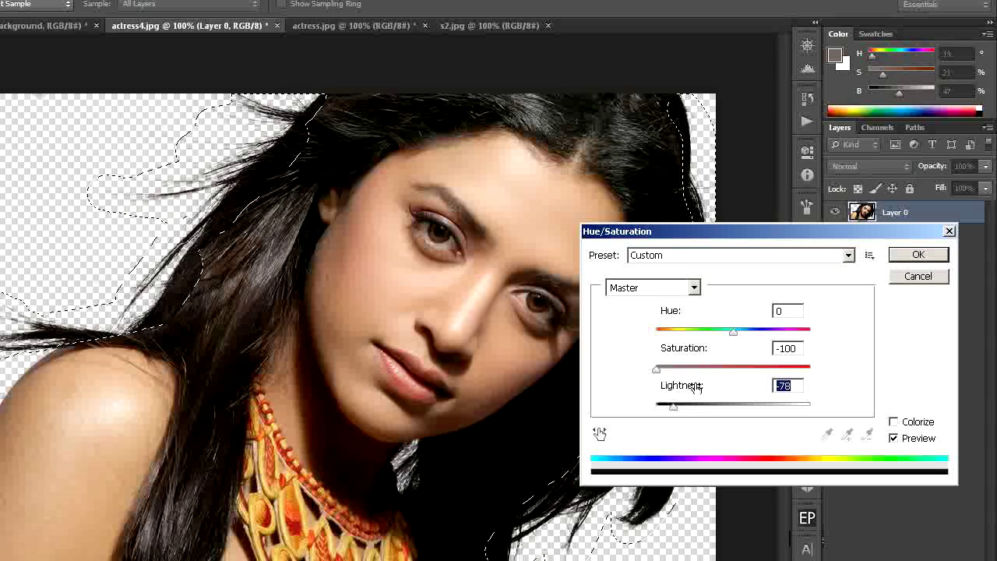
pyautogui.click(917, 256)
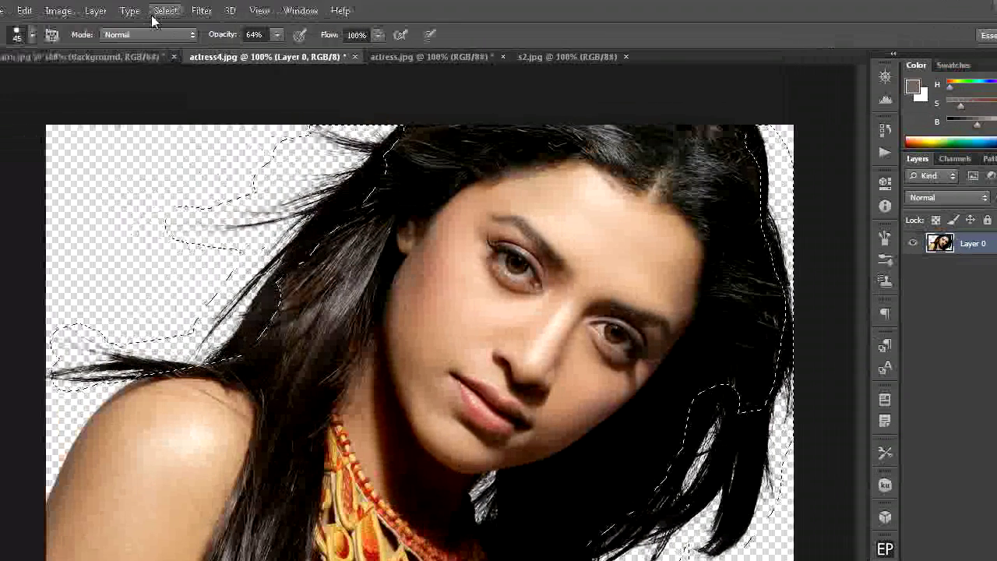
pyautogui.click(212, 11)
pyautogui.click(221, 38)
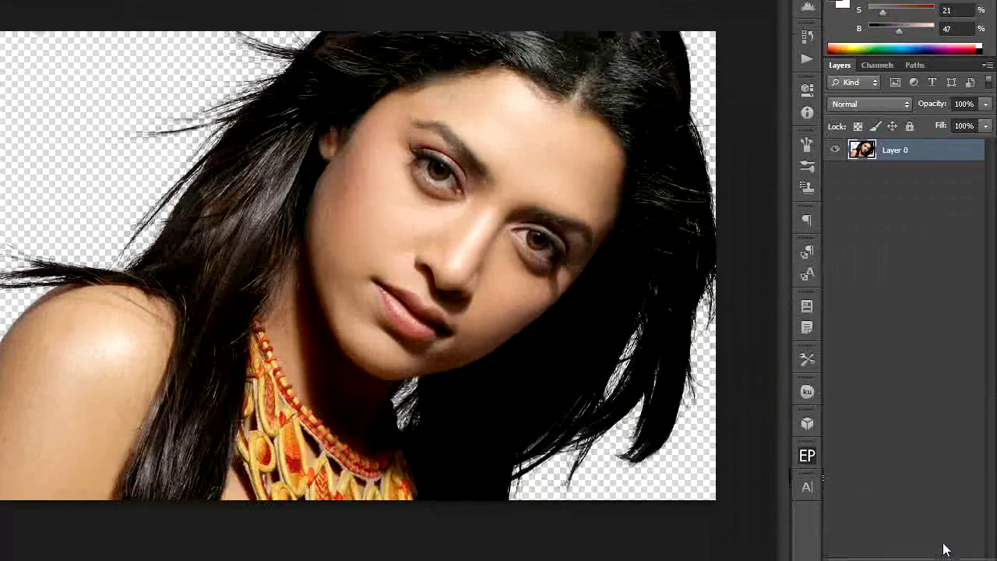
# Add an olive-green filled layer beneath Layer 0, then switch to actress.jpg.
pyautogui.click(947, 556)
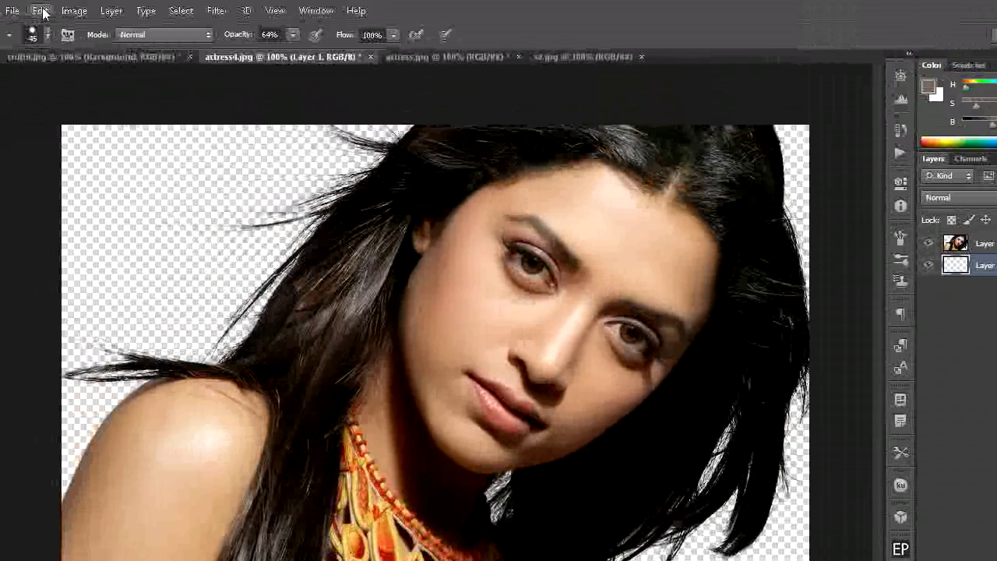
pyautogui.click(72, 11)
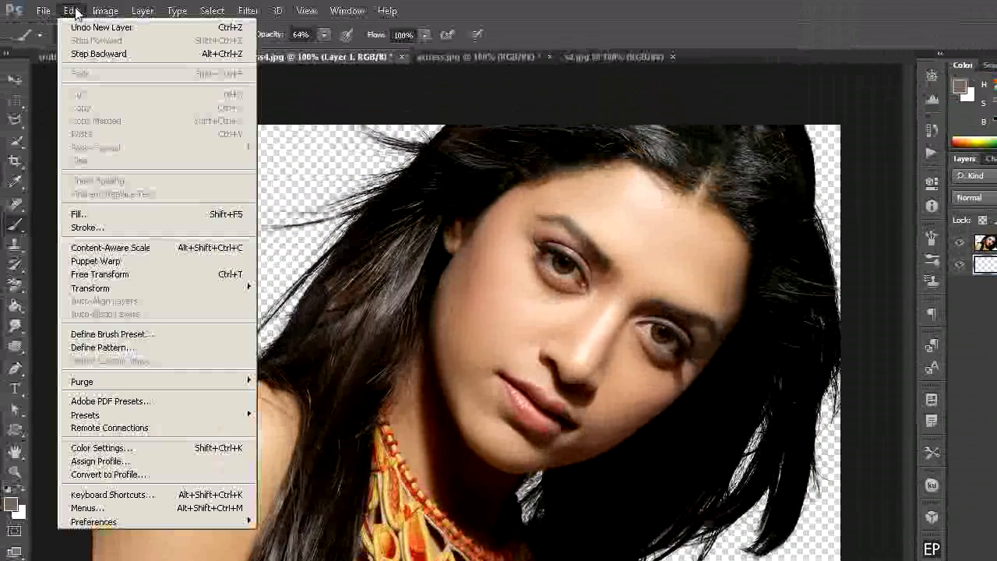
pyautogui.click(78, 213)
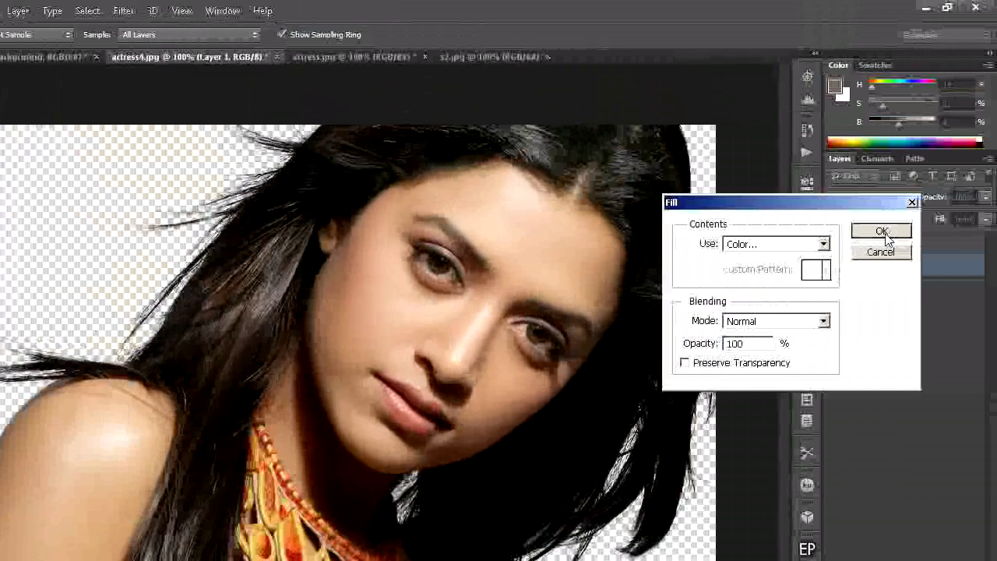
pyautogui.click(982, 230)
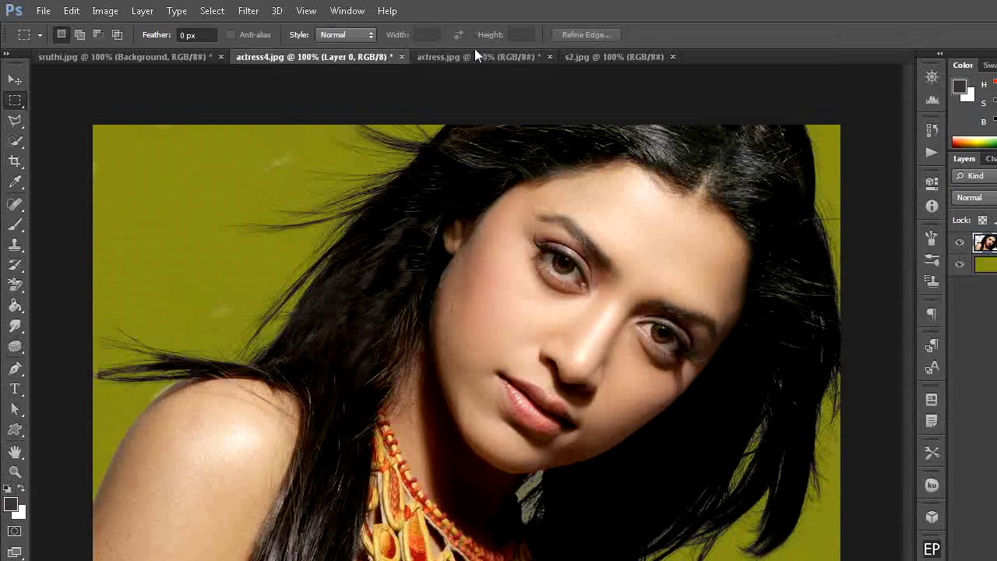
pyautogui.click(481, 56)
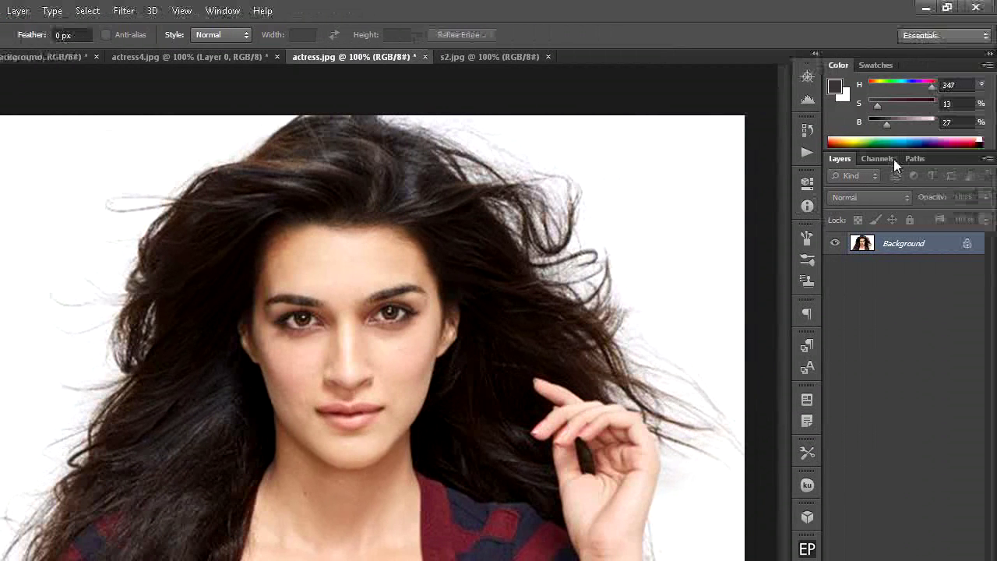
# Compare the Red, Green and Blue channels of actress.jpg one by one.
pyautogui.click(893, 159)
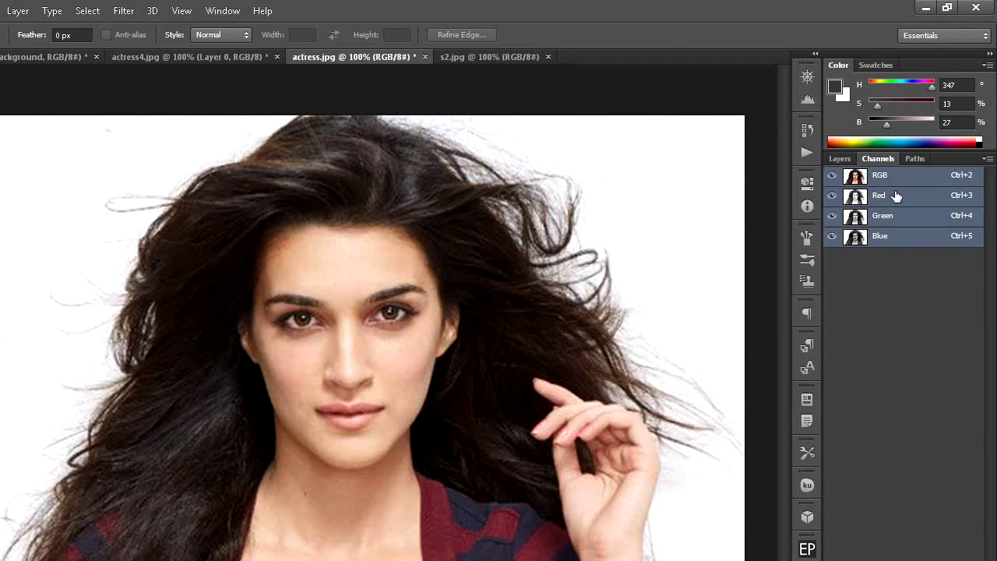
pyautogui.click(896, 196)
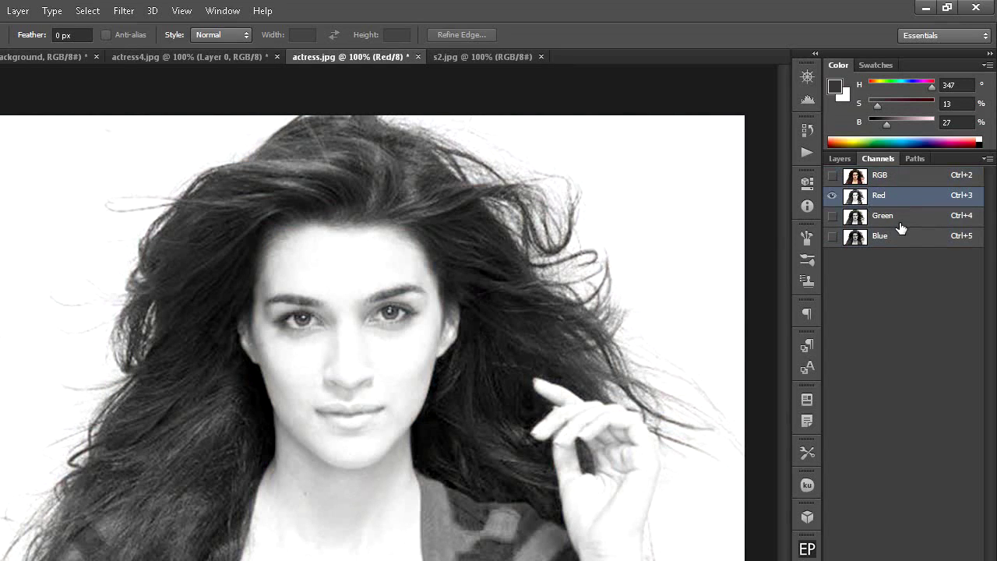
pyautogui.click(899, 222)
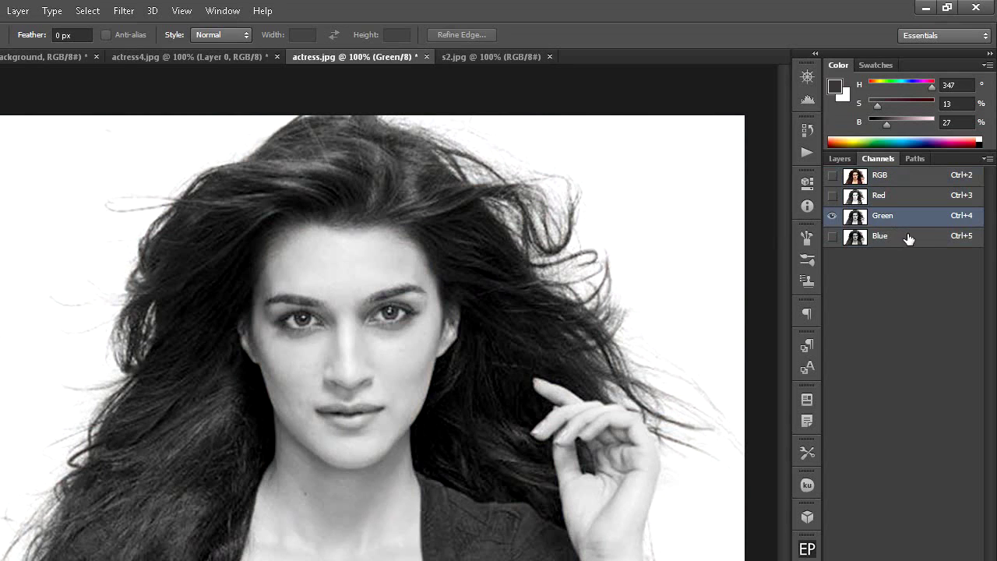
pyautogui.click(908, 240)
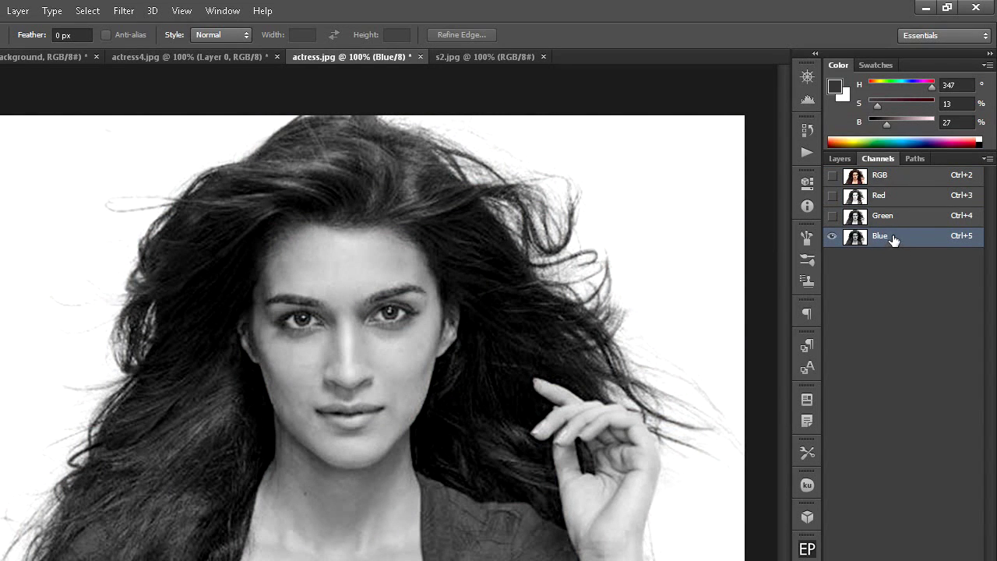
# Duplicate the Blue channel as Blue copy and view it alone.
pyautogui.rightClick(889, 238)
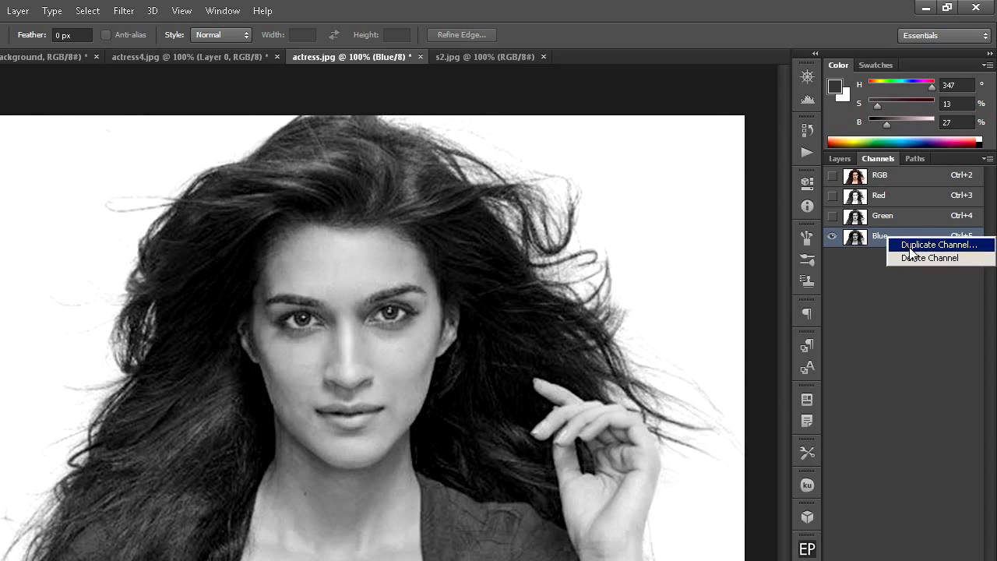
pyautogui.click(908, 246)
pyautogui.click(588, 206)
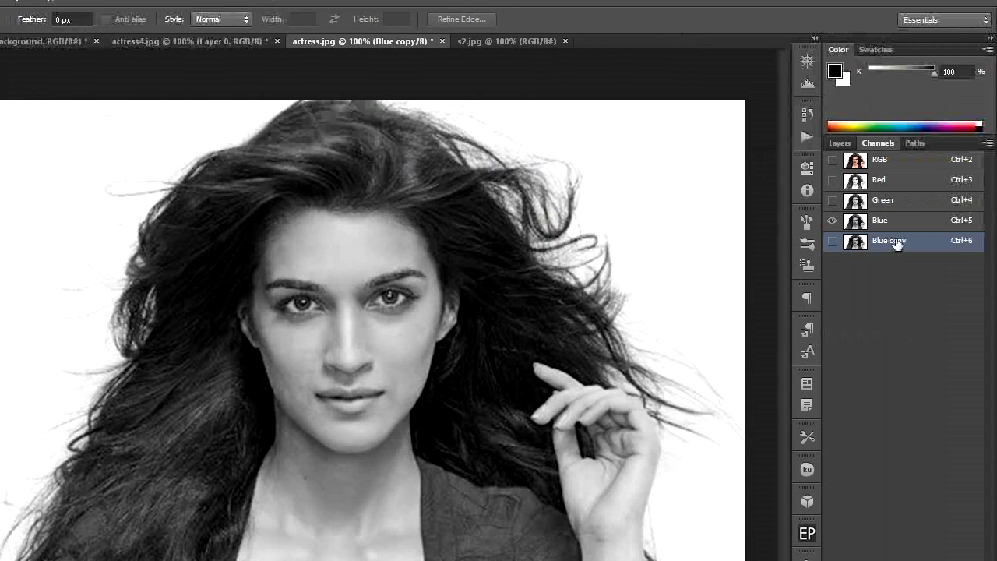
pyautogui.click(832, 242)
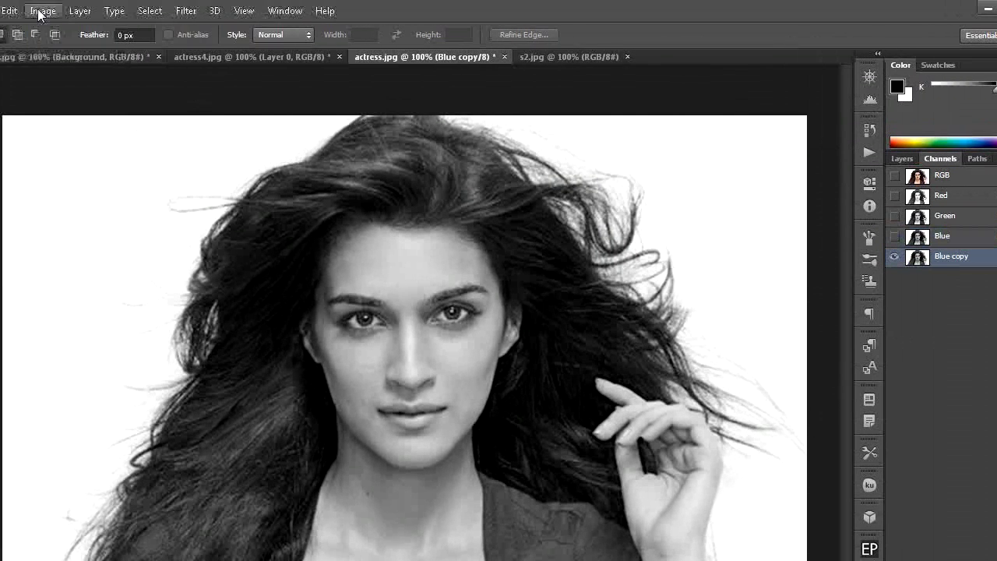
# Apply Levels of 70, 1.00 and 177 to the Blue copy channel.
pyautogui.click(106, 12)
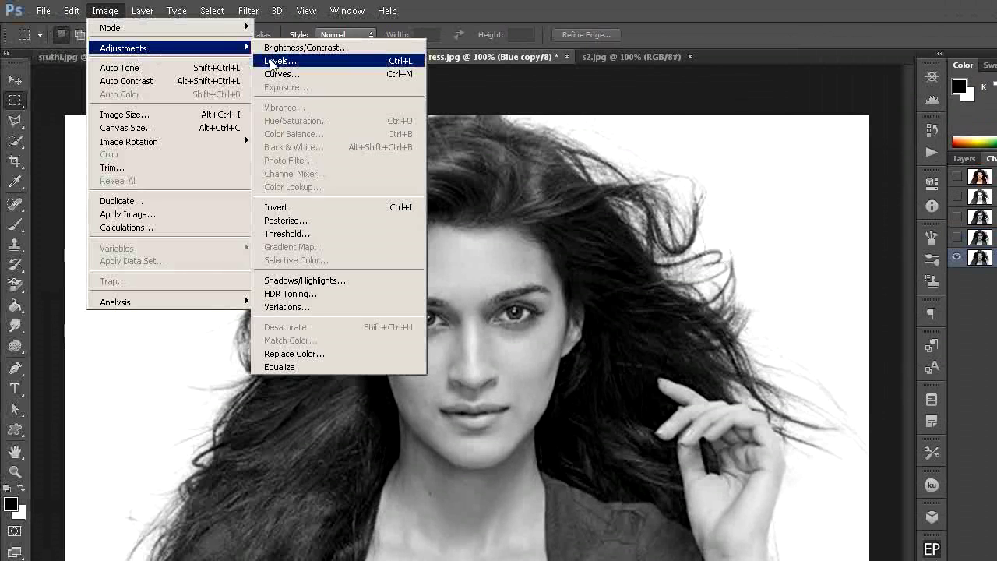
pyautogui.click(267, 61)
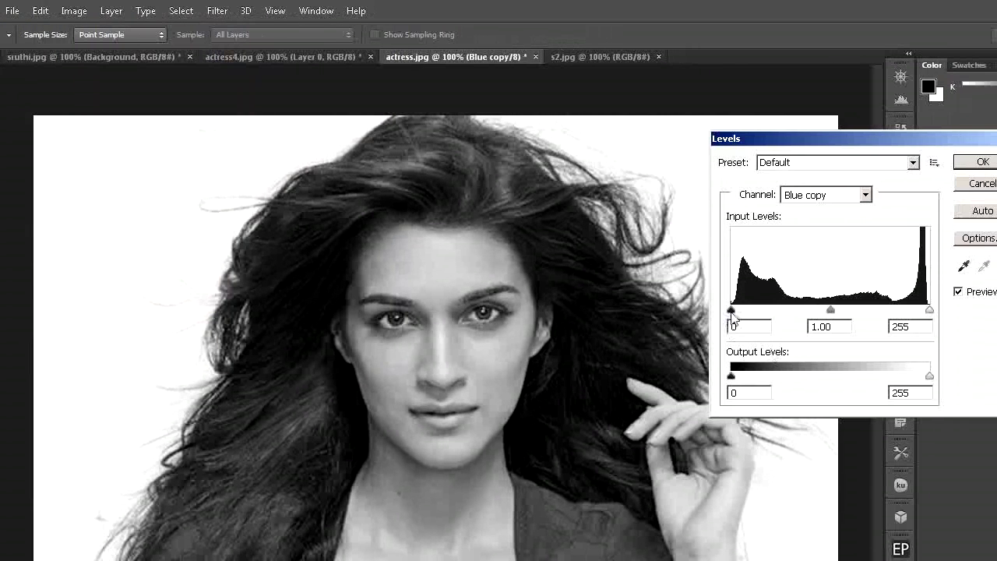
pyautogui.moveTo(731, 311)
pyautogui.mouseDown()
pyautogui.moveTo(755, 311)
pyautogui.moveTo(731, 312)
pyautogui.mouseUp()
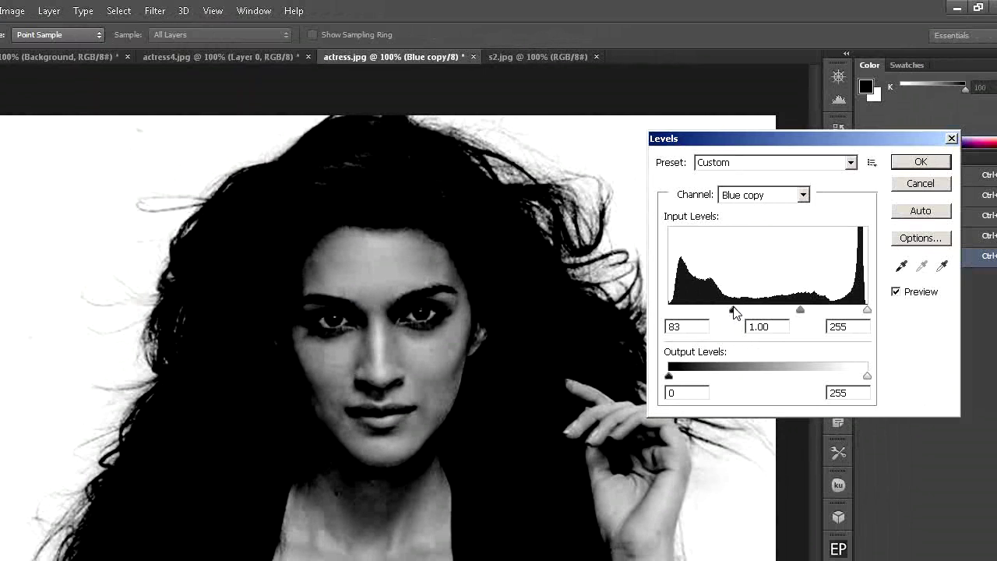
pyautogui.click(730, 312)
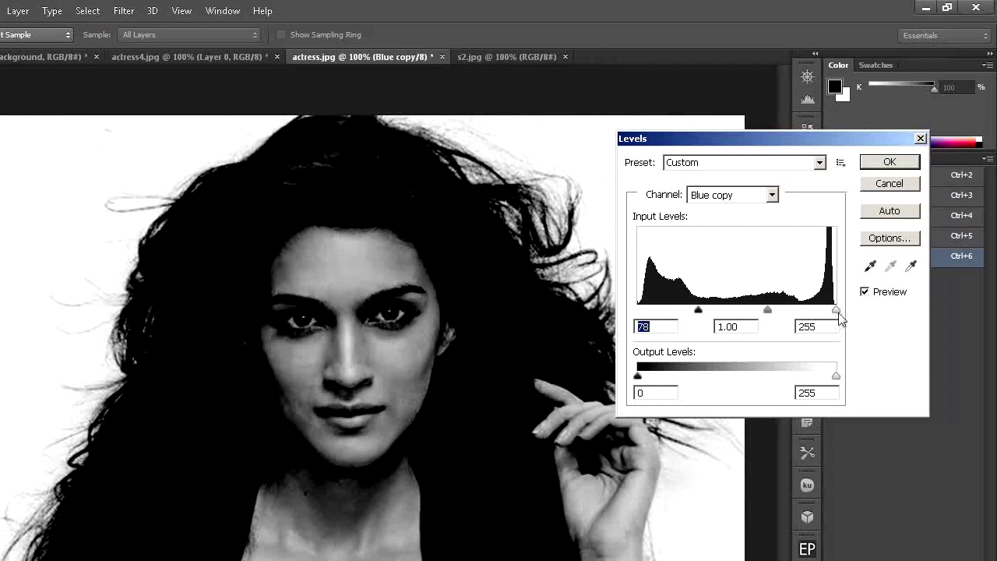
pyautogui.moveTo(830, 311); pyautogui.dragTo(782, 312)
pyautogui.moveTo(698, 315)
pyautogui.mouseDown()
pyautogui.moveTo(723, 314)
pyautogui.moveTo(696, 313)
pyautogui.mouseUp()
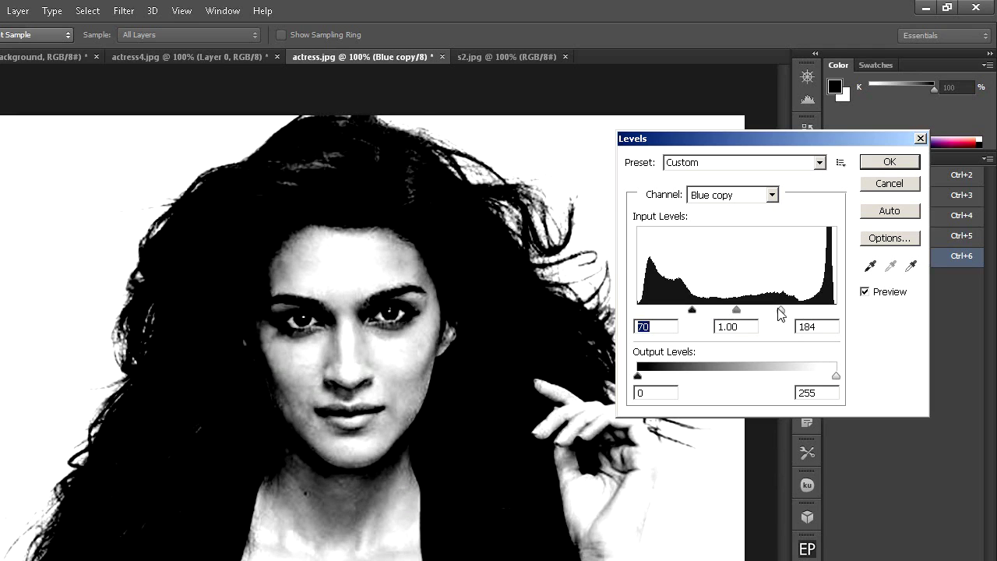
pyautogui.moveTo(781, 313); pyautogui.dragTo(774, 316)
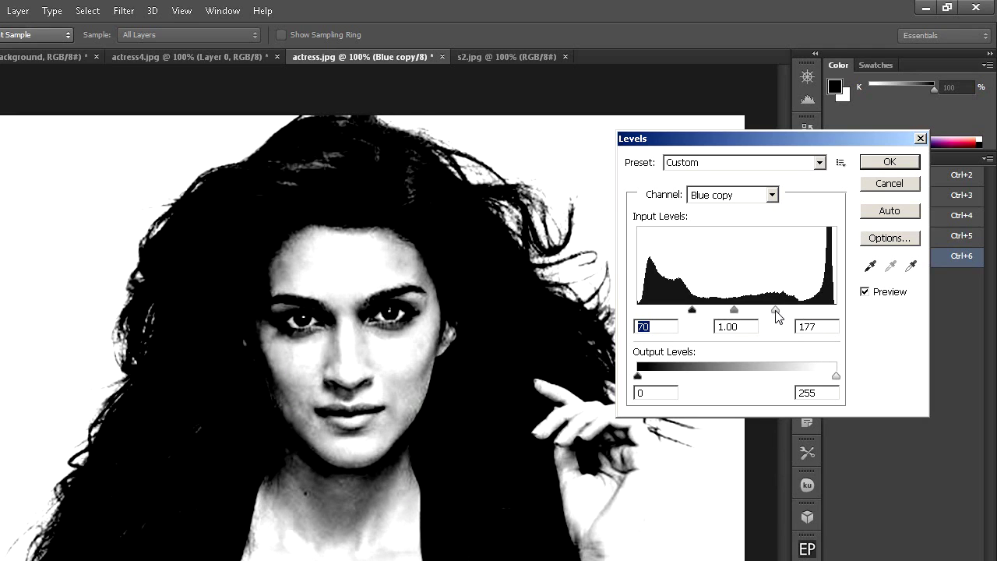
pyautogui.click(889, 163)
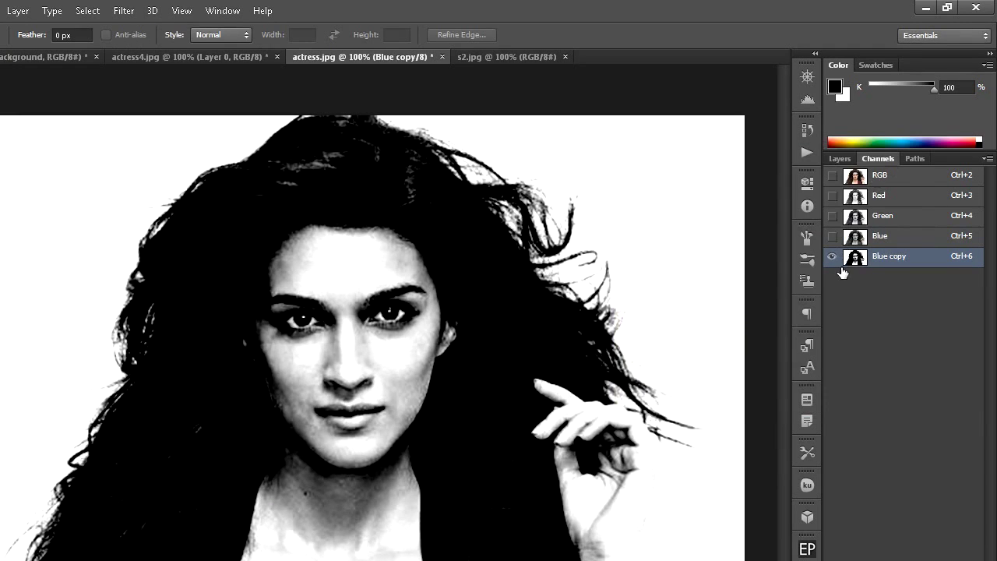
pyautogui.keyDown('ctrl'); pyautogui.click(856, 263); pyautogui.keyUp('ctrl')
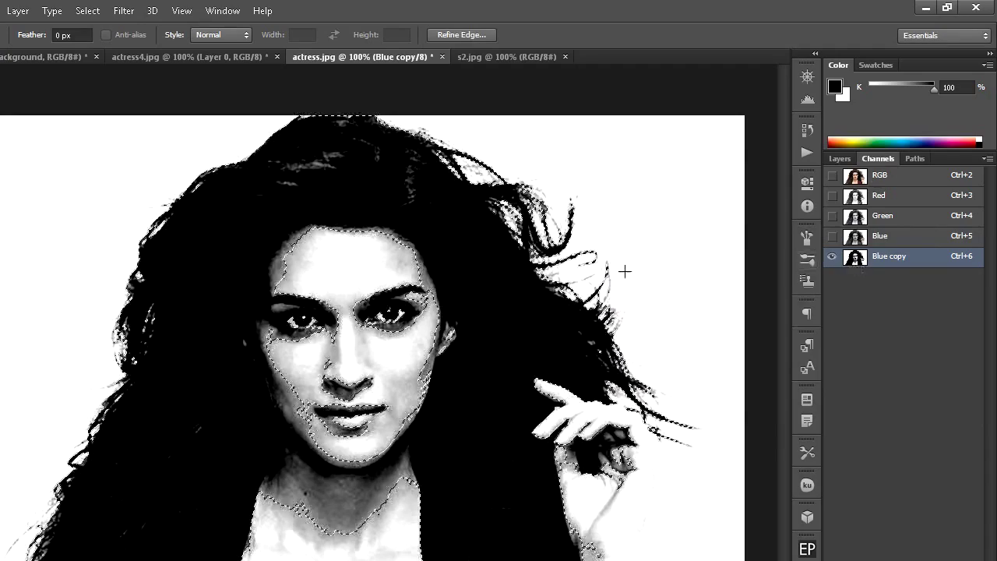
pyautogui.click(841, 159)
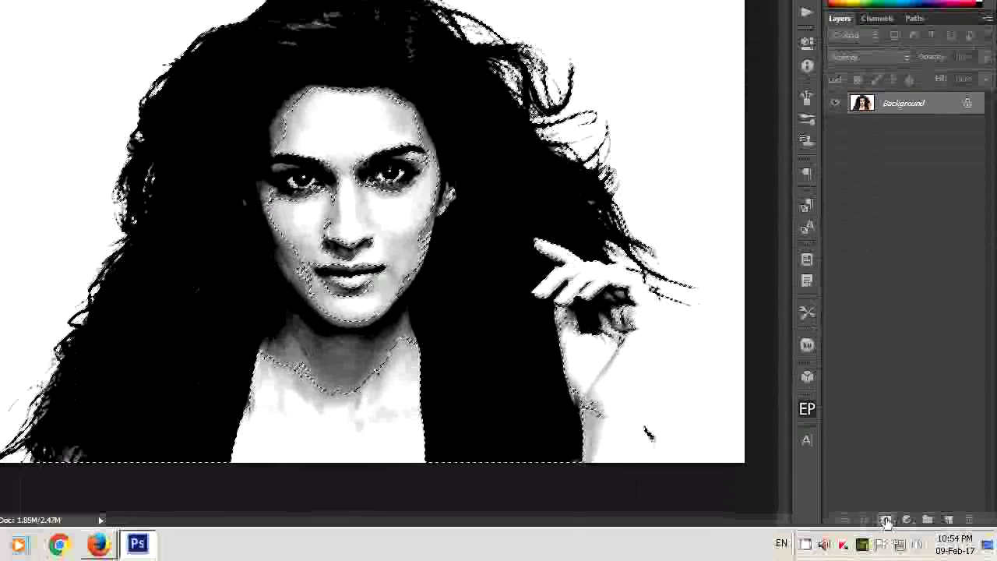
pyautogui.click(885, 550)
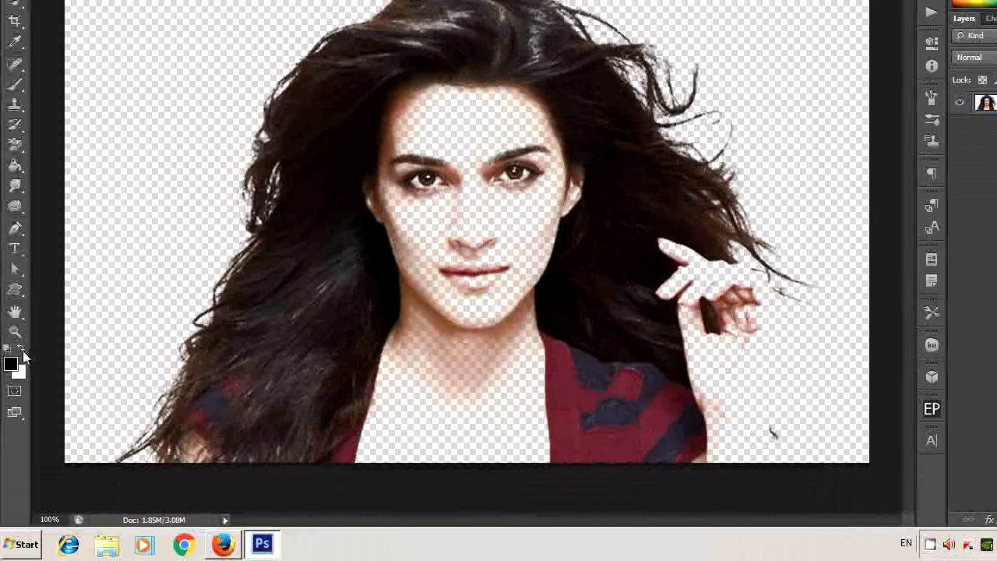
# Paint white on the layer mask over the face and hand to make them solid.
pyautogui.click(22, 351)
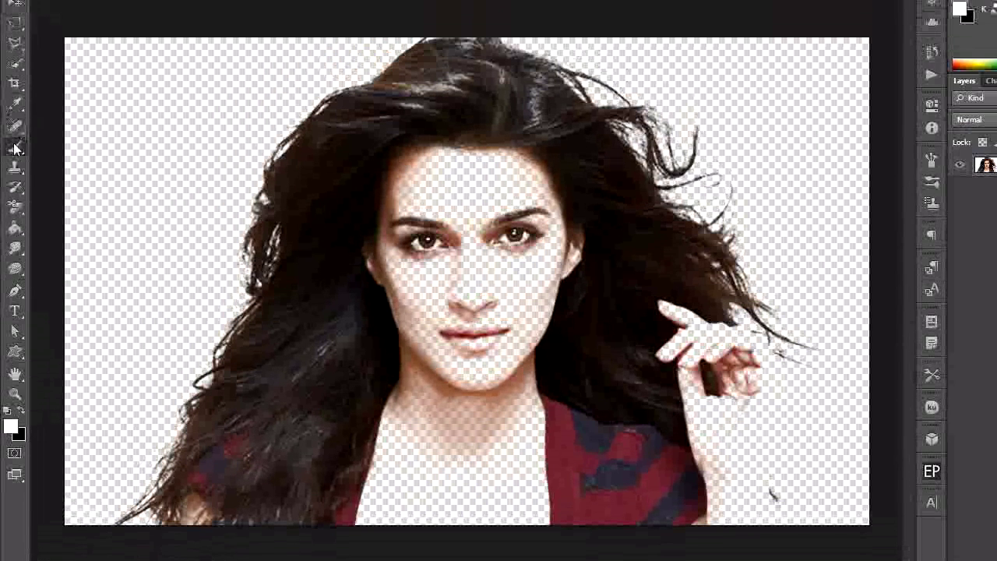
pyautogui.moveTo(399, 261)
pyautogui.mouseDown()
pyautogui.moveTo(401, 280)
pyautogui.moveTo(444, 173)
pyautogui.moveTo(397, 151)
pyautogui.mouseUp()
pyautogui.moveTo(504, 160)
pyautogui.mouseDown()
pyautogui.moveTo(557, 281)
pyautogui.moveTo(538, 350)
pyautogui.moveTo(467, 257)
pyautogui.moveTo(424, 377)
pyautogui.moveTo(381, 424)
pyautogui.moveTo(483, 304)
pyautogui.moveTo(499, 436)
pyautogui.moveTo(483, 390)
pyautogui.moveTo(385, 441)
pyautogui.mouseUp()
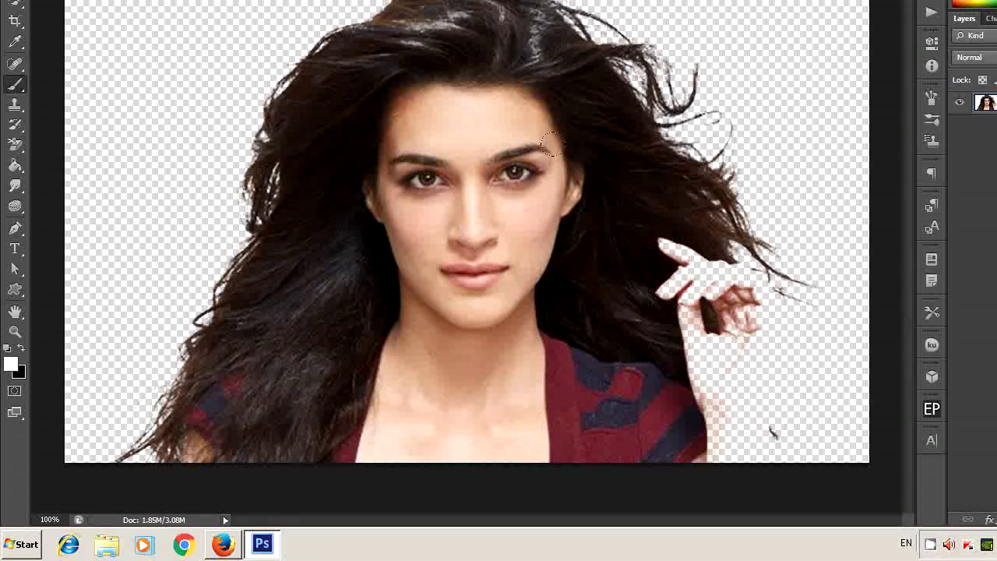
pyautogui.moveTo(662, 245)
pyautogui.mouseDown()
pyautogui.moveTo(705, 292)
pyautogui.moveTo(725, 346)
pyautogui.moveTo(754, 307)
pyautogui.moveTo(713, 424)
pyautogui.mouseUp()
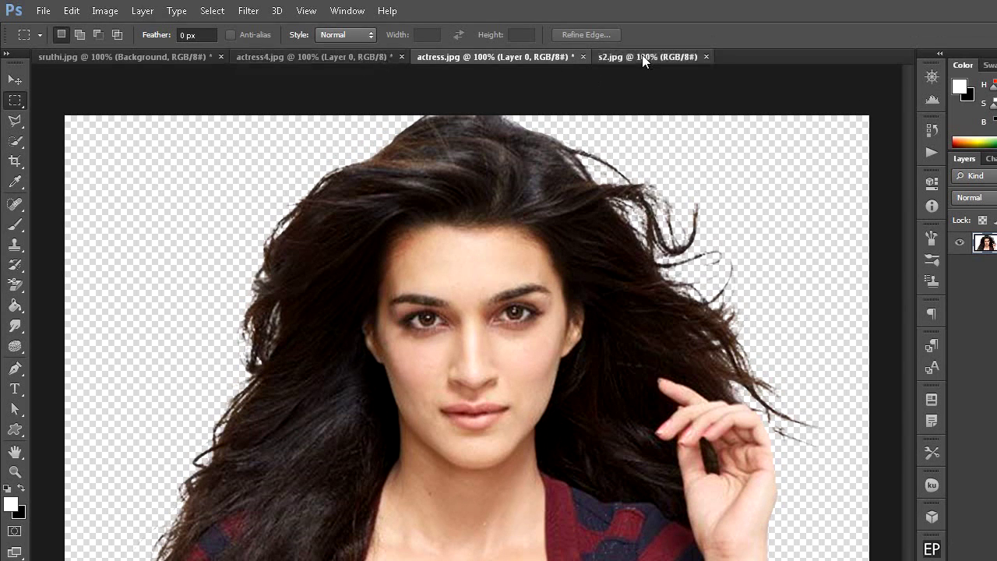
# Select all of the s2.jpg beach photo and copy it.
pyautogui.click(642, 56)
pyautogui.click(221, 16)
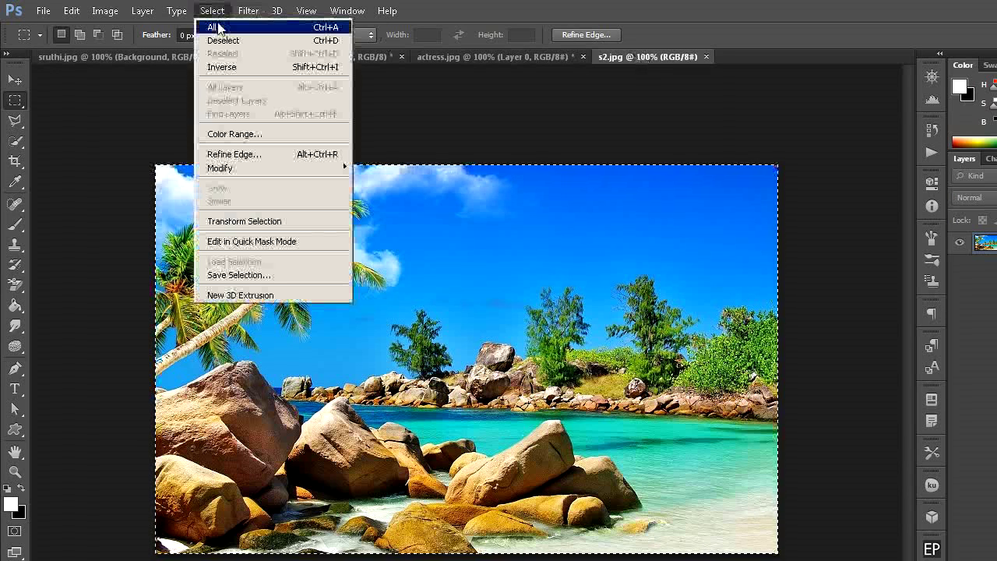
pyautogui.click(217, 26)
pyautogui.click(73, 11)
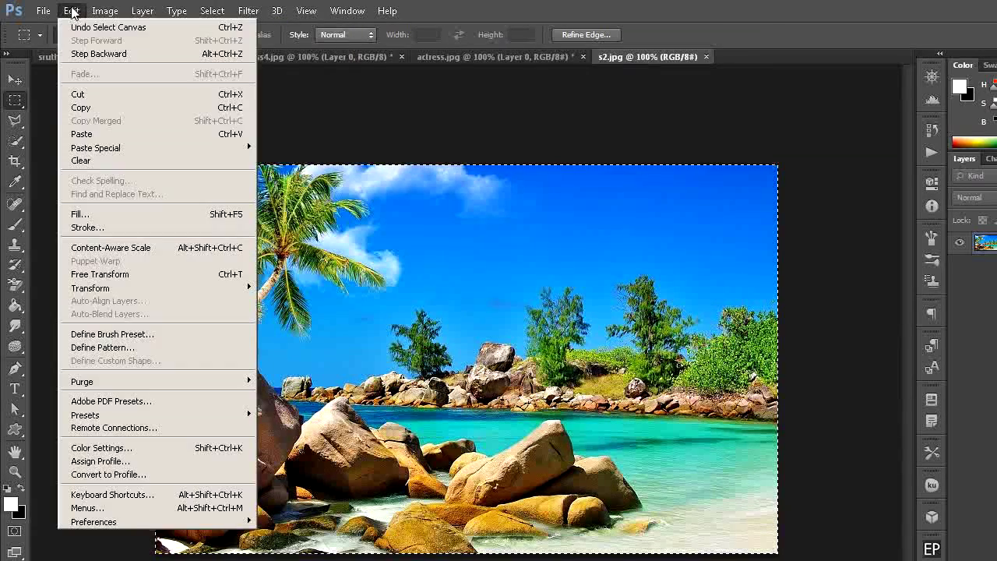
pyautogui.click(85, 104)
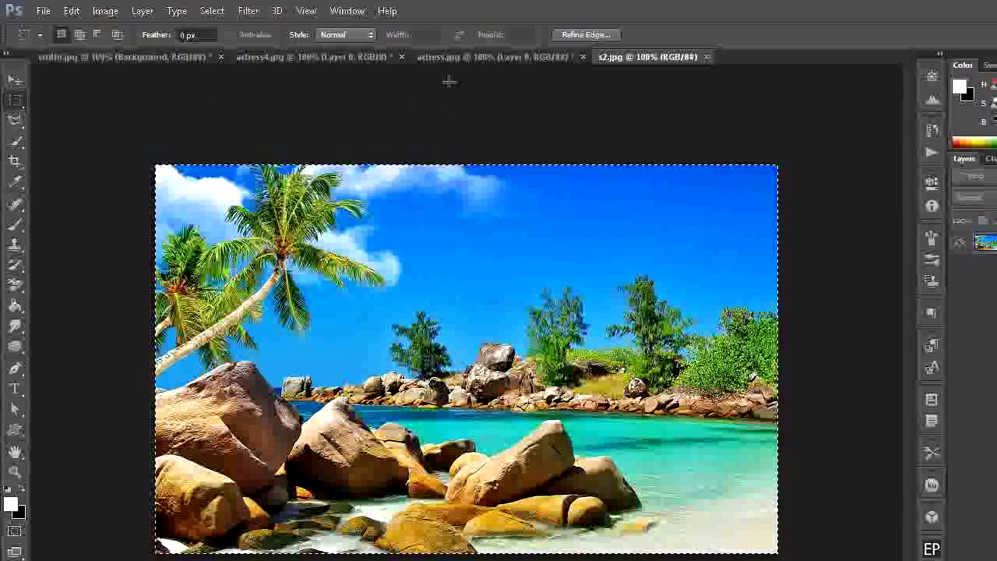
# Paste the beach into actress.jpg as Layer 1 and move it below Layer 0.
pyautogui.click(462, 56)
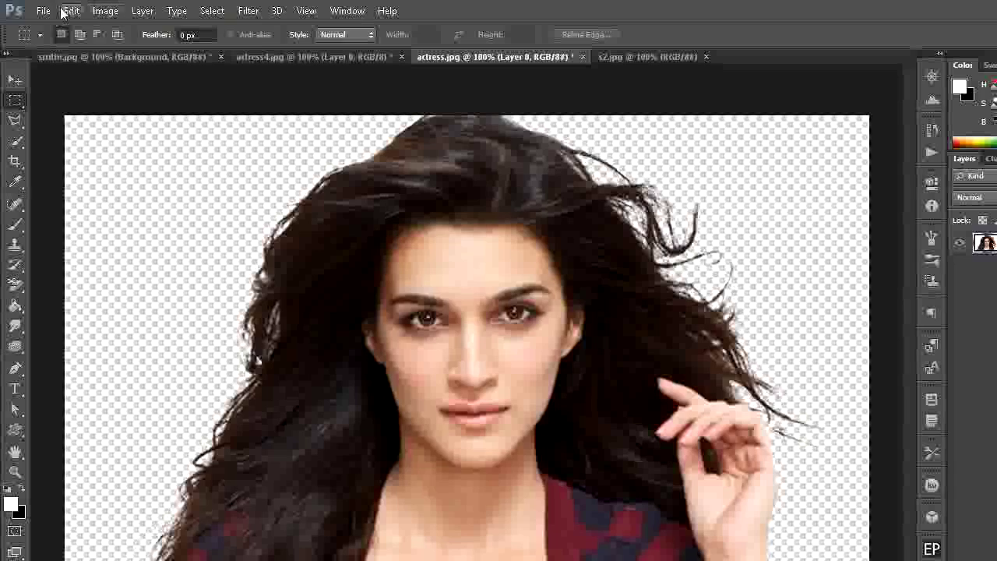
pyautogui.click(71, 11)
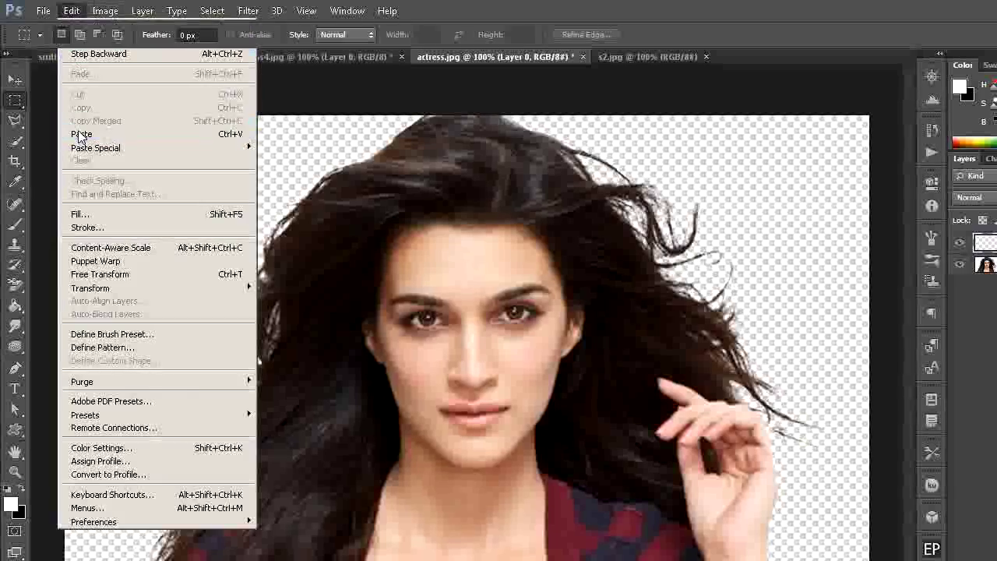
pyautogui.click(80, 134)
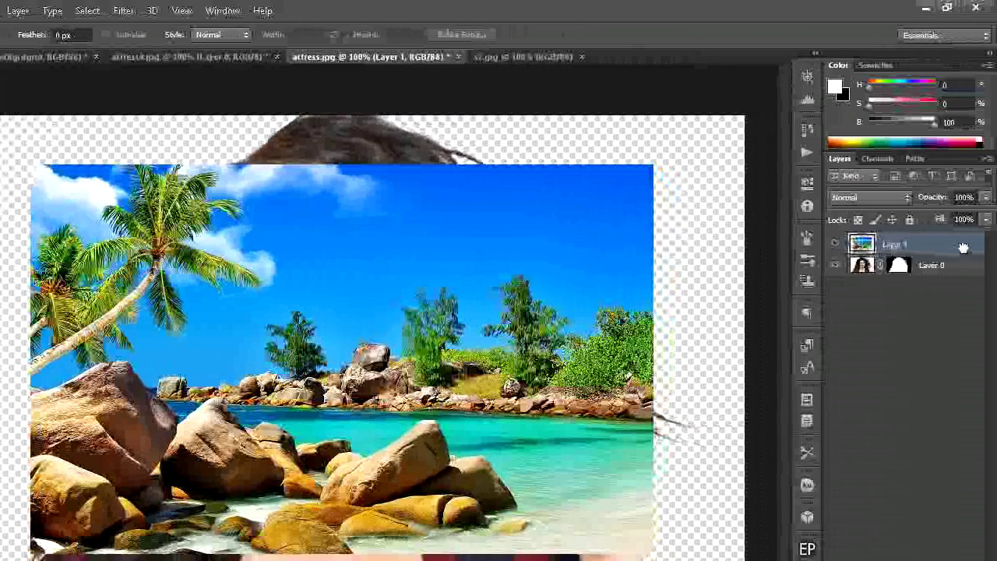
pyautogui.moveTo(941, 243); pyautogui.dragTo(941, 274)
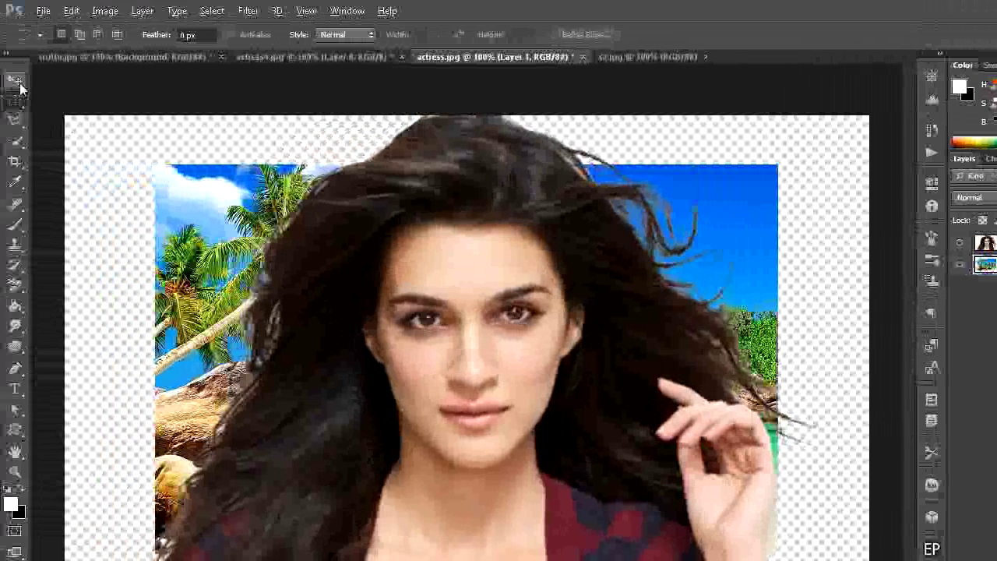
# Scale the beach layer to about 131% so it fills the canvas, and apply.
pyautogui.press('v')
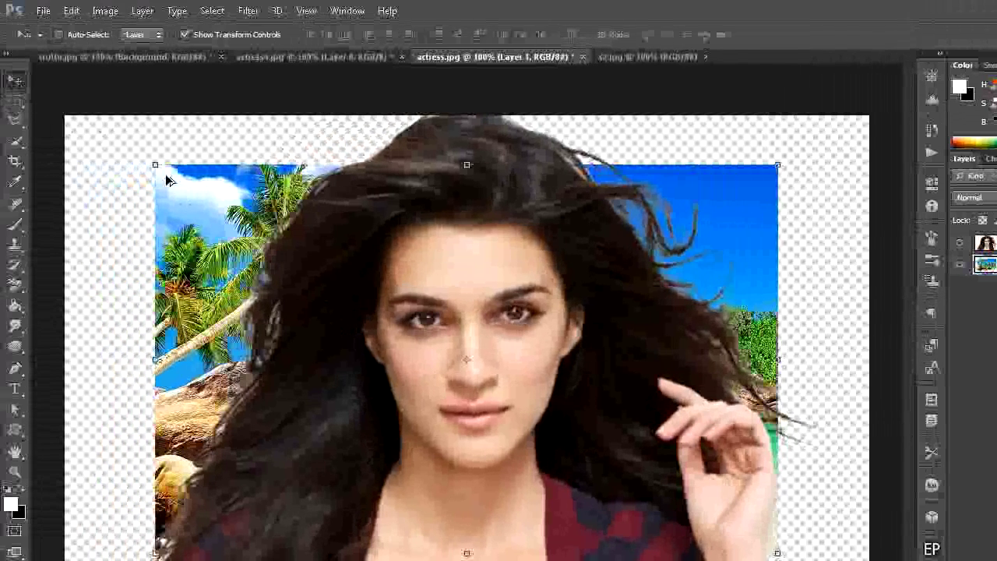
pyautogui.moveTo(155, 165); pyautogui.dragTo(59, 102)
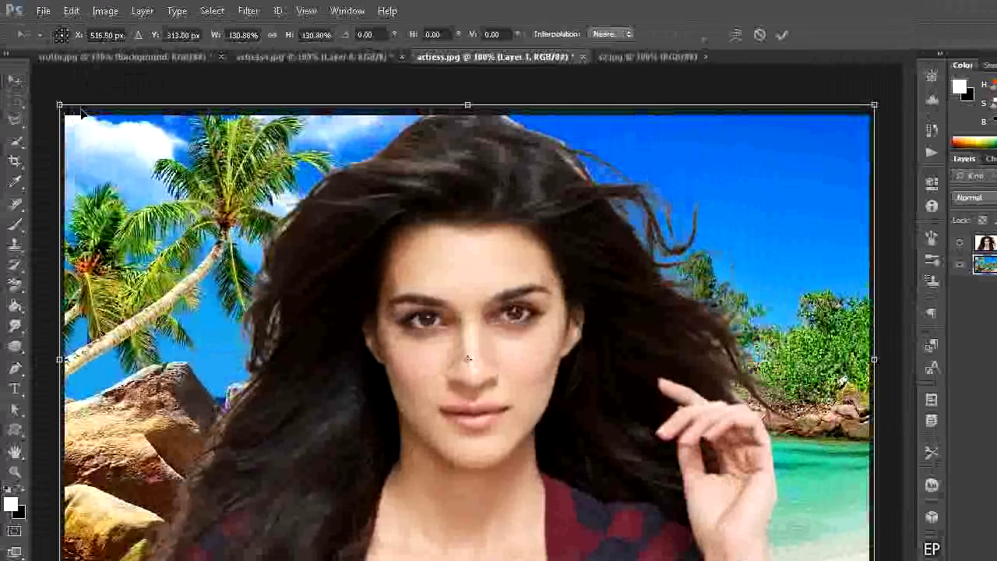
pyautogui.click(8, 100)
pyautogui.click(510, 259)
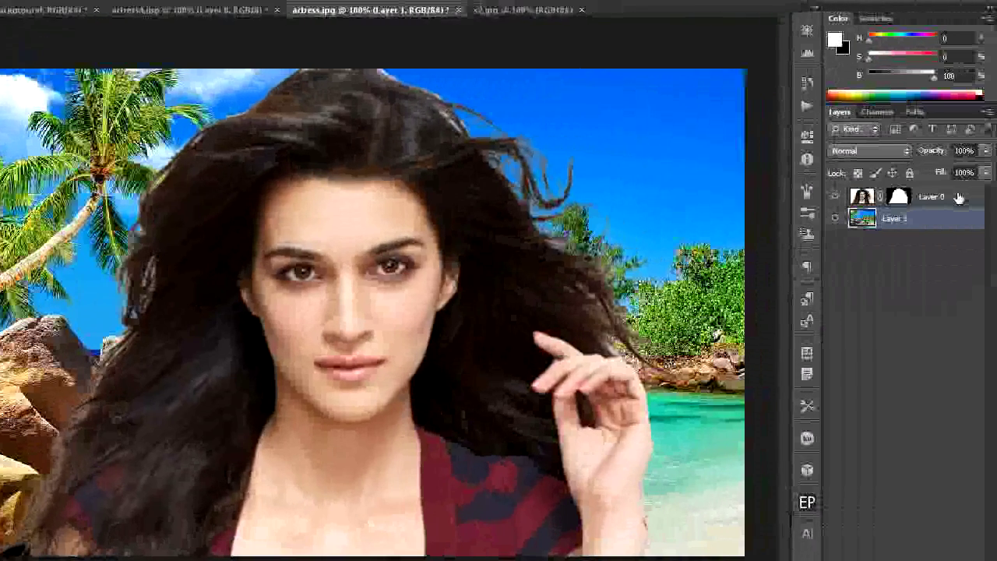
# Add a new Layer 2 above Layer 0 and clip it to the woman's layer.
pyautogui.click(981, 196)
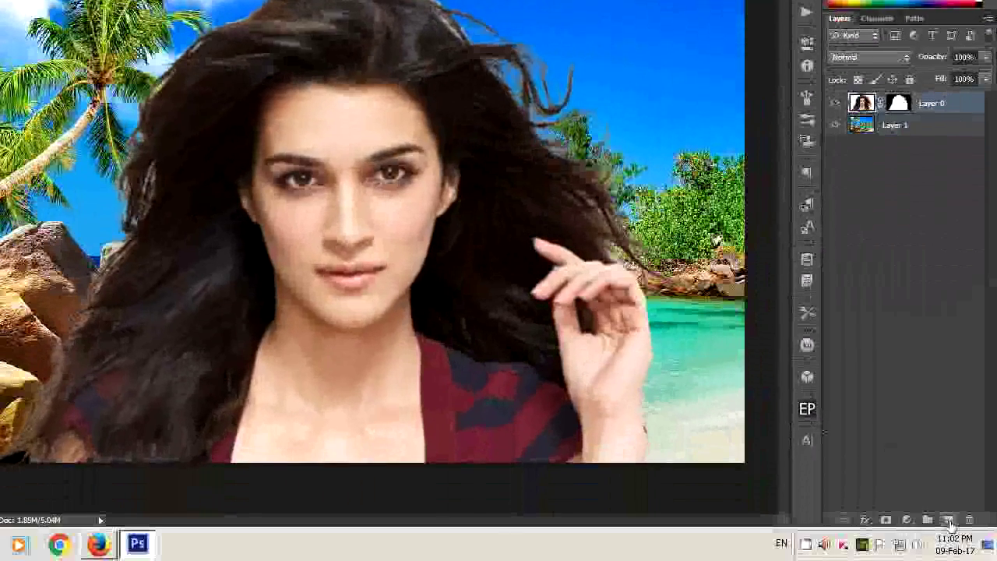
pyautogui.click(948, 535)
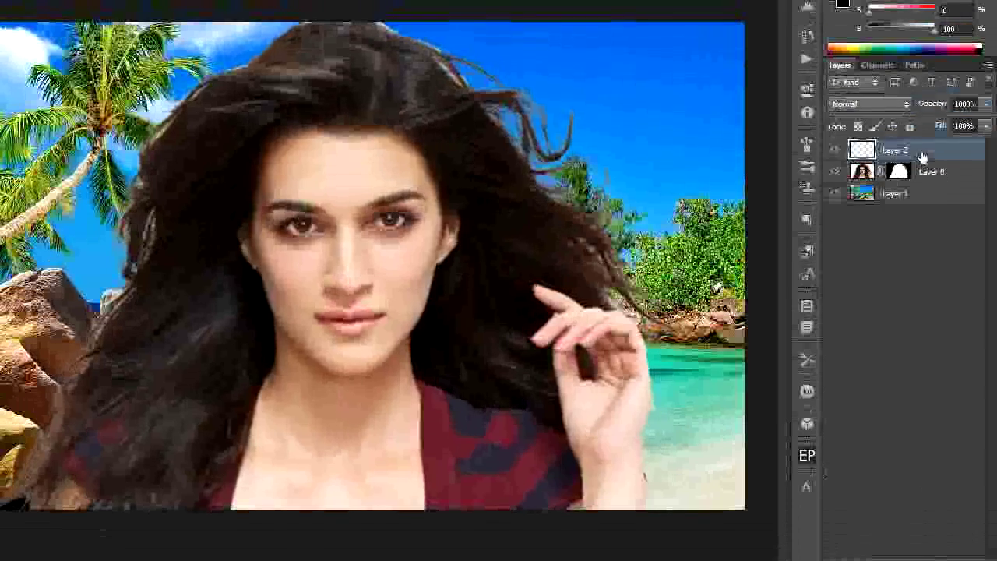
pyautogui.rightClick(921, 148)
pyautogui.click(822, 244)
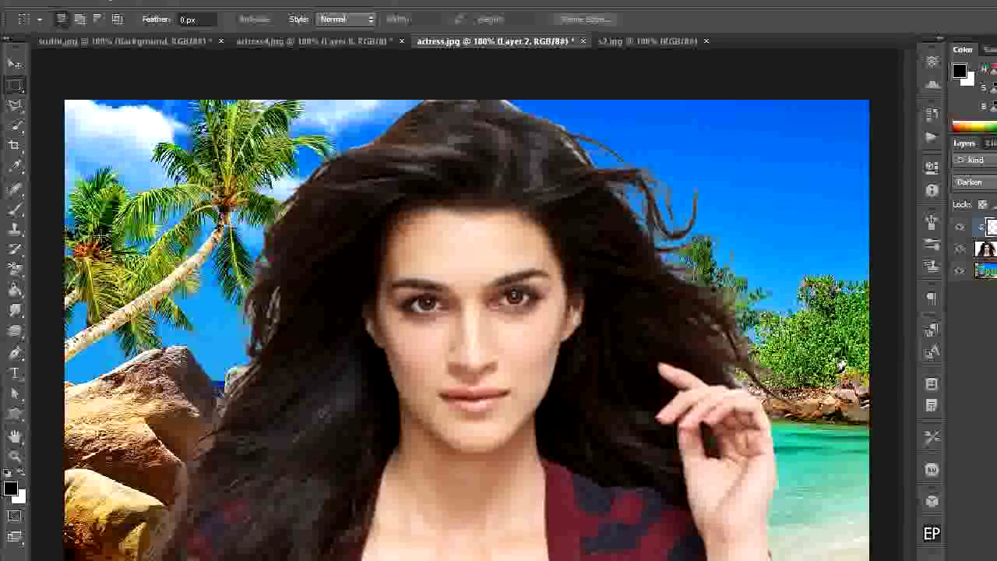
# Select the Clone Stamp Tool and set Layer 2's blend mode to Normal.
pyautogui.click(21, 234)
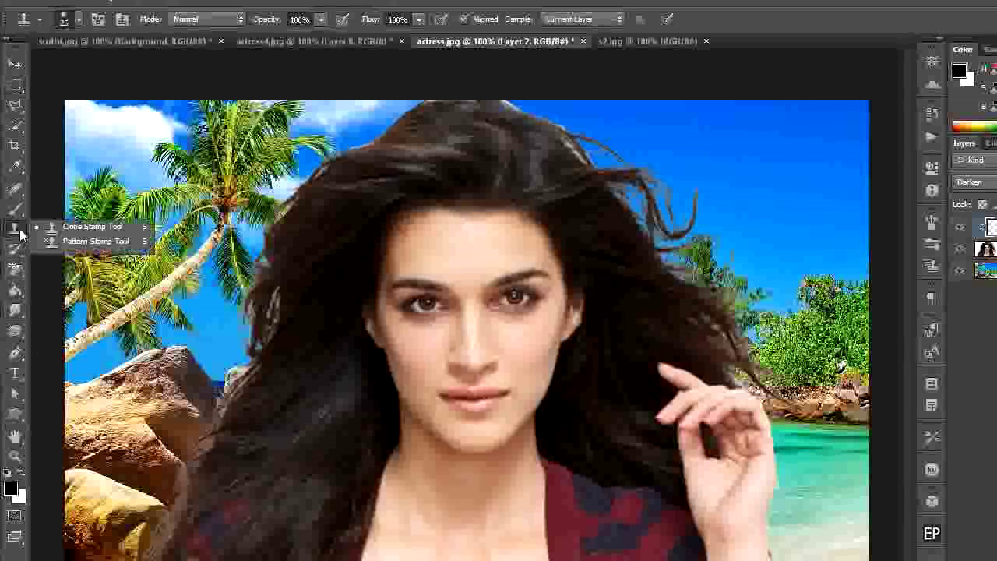
pyautogui.click(67, 227)
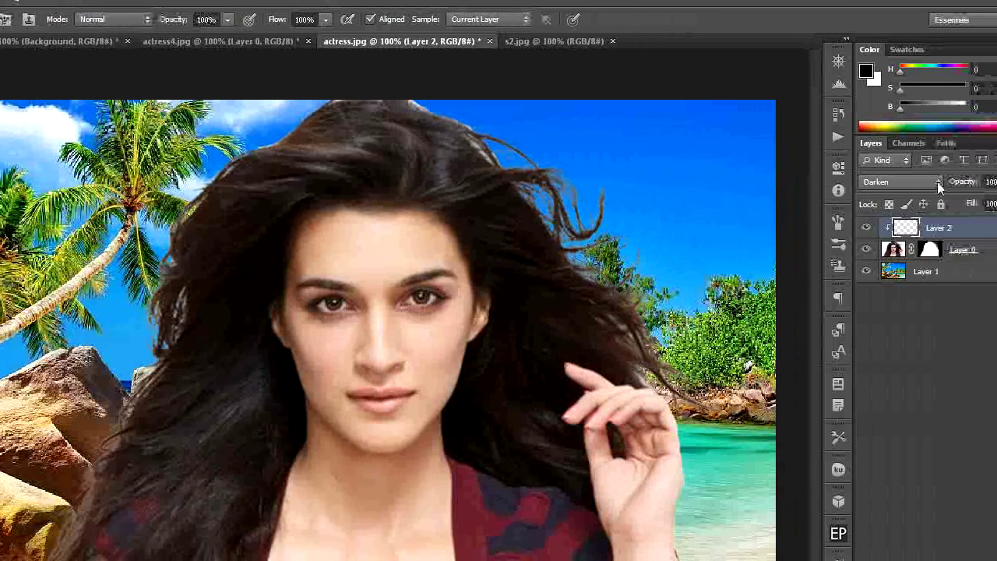
pyautogui.click(857, 181)
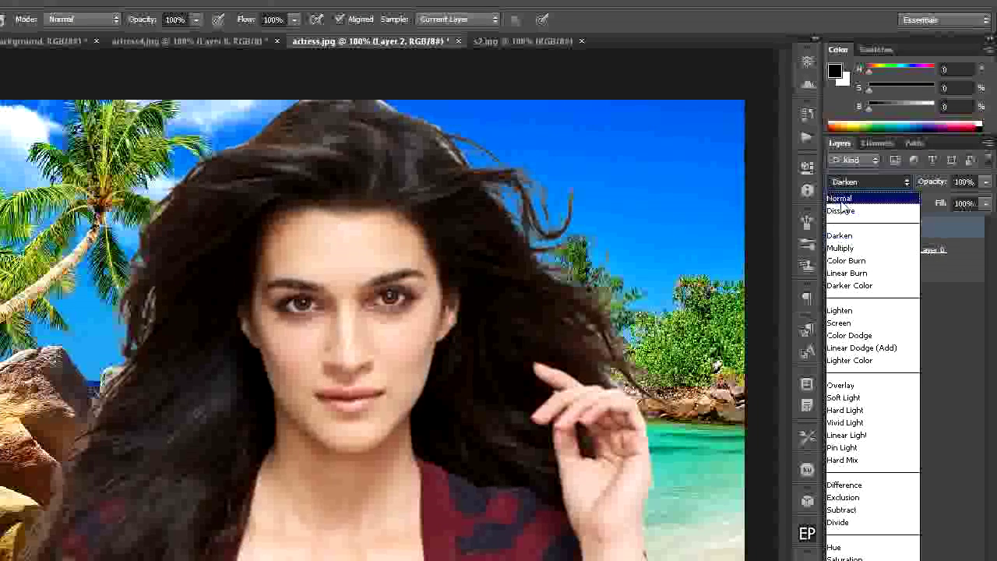
pyautogui.click(841, 200)
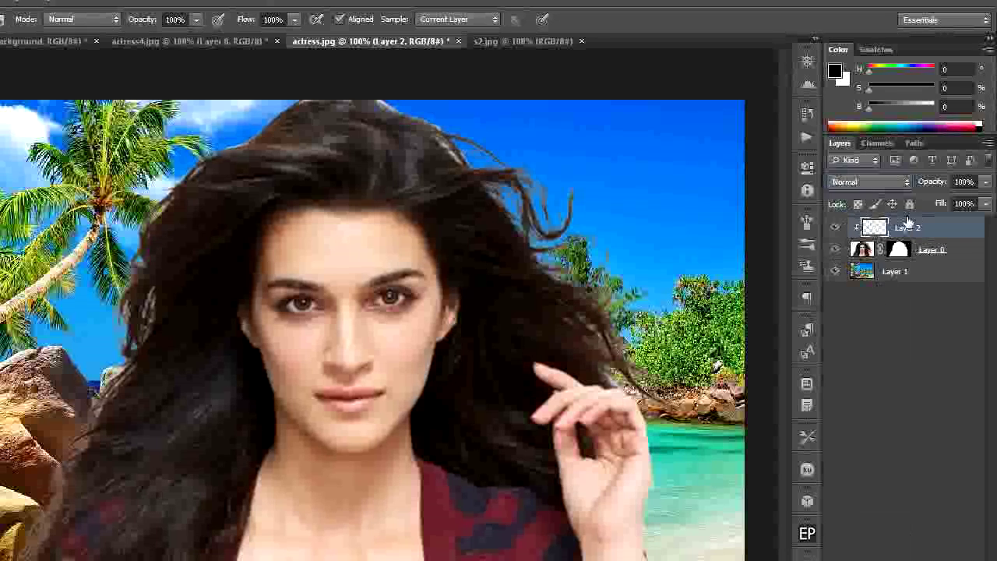
# On Layer 0, clone hair over the thin right-side strands against the sky.
pyautogui.click(860, 251)
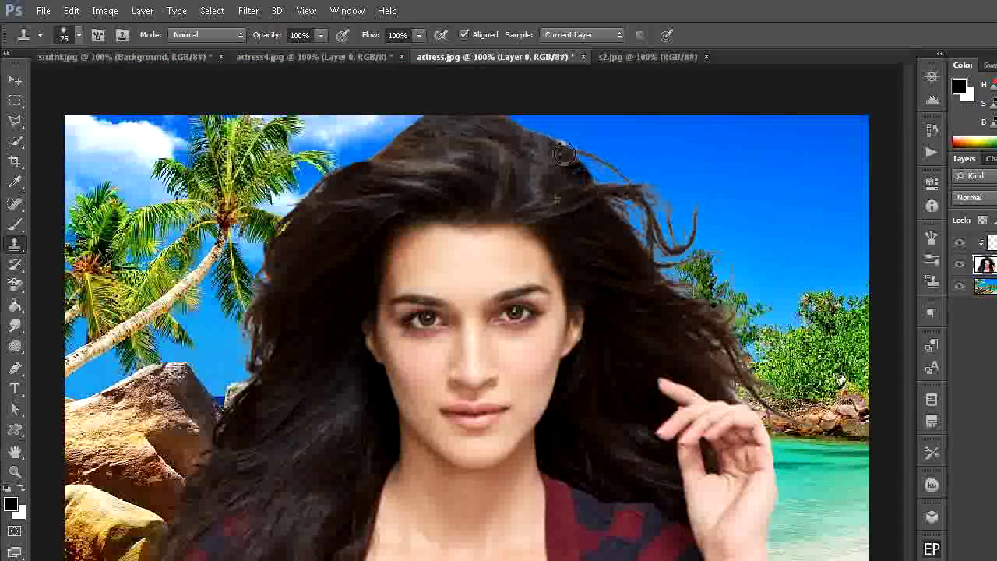
pyautogui.moveTo(607, 259); pyautogui.dragTo(634, 215)
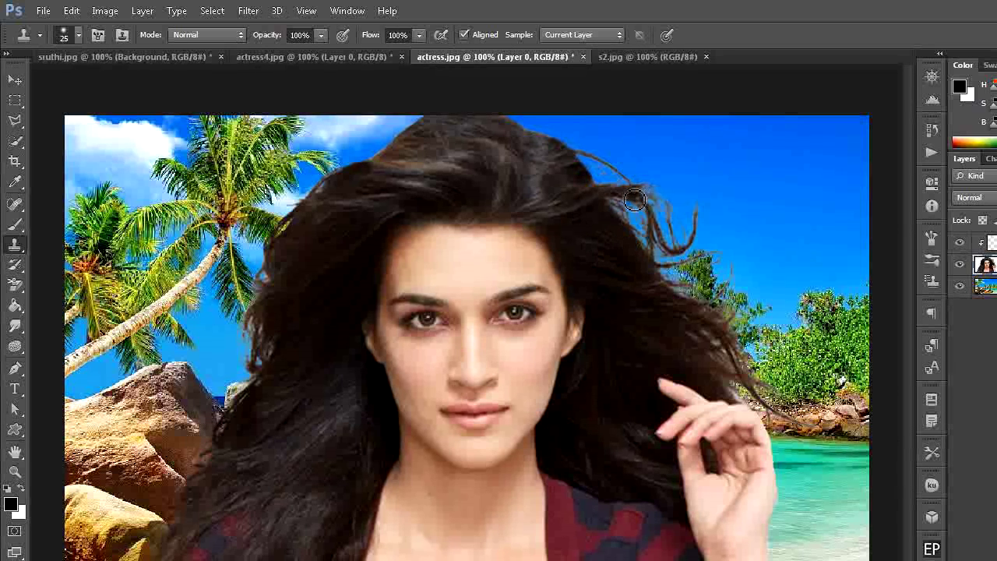
pyautogui.moveTo(634, 200)
pyautogui.mouseDown()
pyautogui.moveTo(652, 194)
pyautogui.moveTo(664, 237)
pyautogui.moveTo(667, 205)
pyautogui.mouseUp()
pyautogui.moveTo(679, 250); pyautogui.dragTo(673, 253)
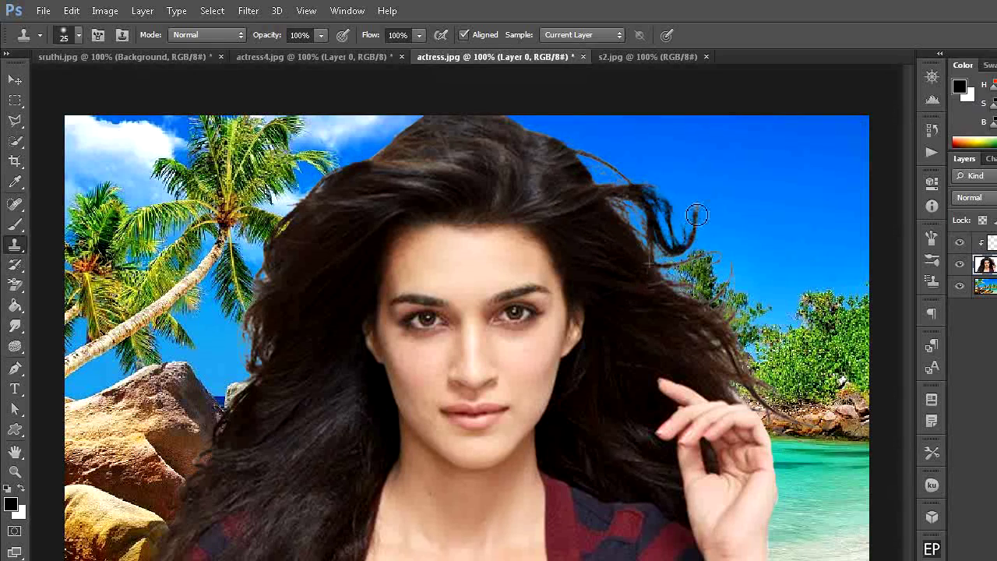
pyautogui.moveTo(658, 304)
pyautogui.mouseDown()
pyautogui.moveTo(672, 334)
pyautogui.moveTo(735, 358)
pyautogui.moveTo(722, 378)
pyautogui.mouseUp()
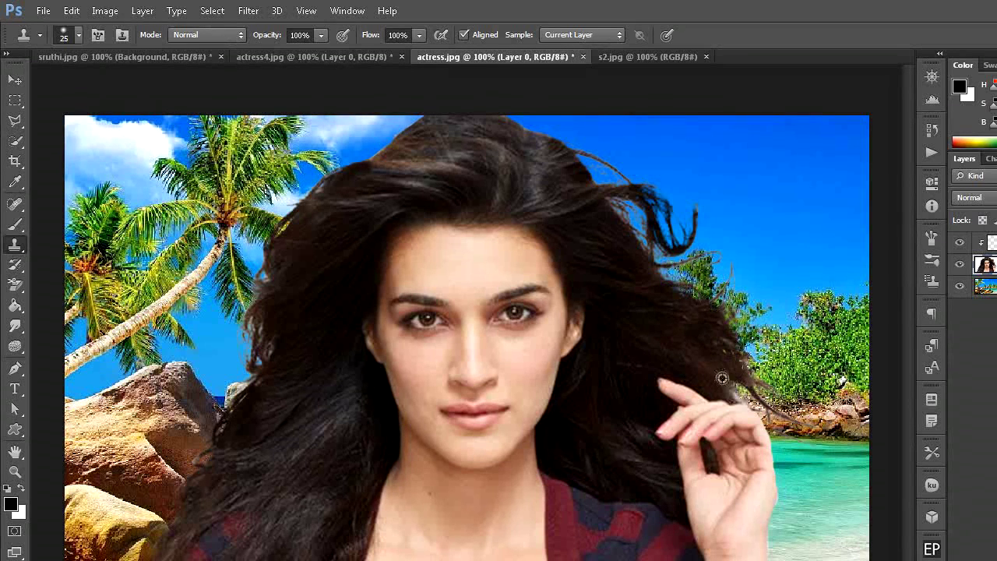
pyautogui.moveTo(600, 228)
pyautogui.mouseDown()
pyautogui.moveTo(612, 229)
pyautogui.moveTo(600, 269)
pyautogui.mouseUp()
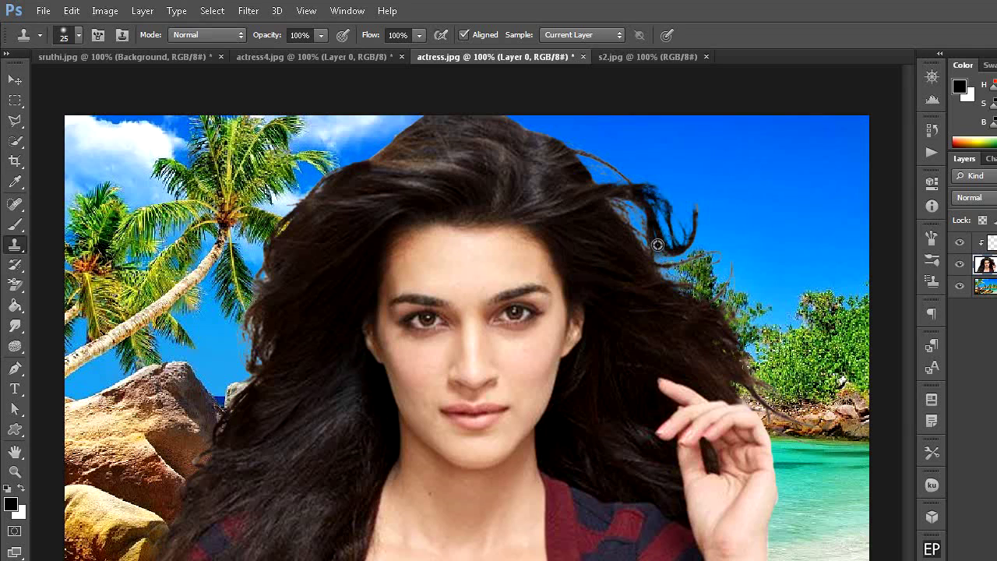